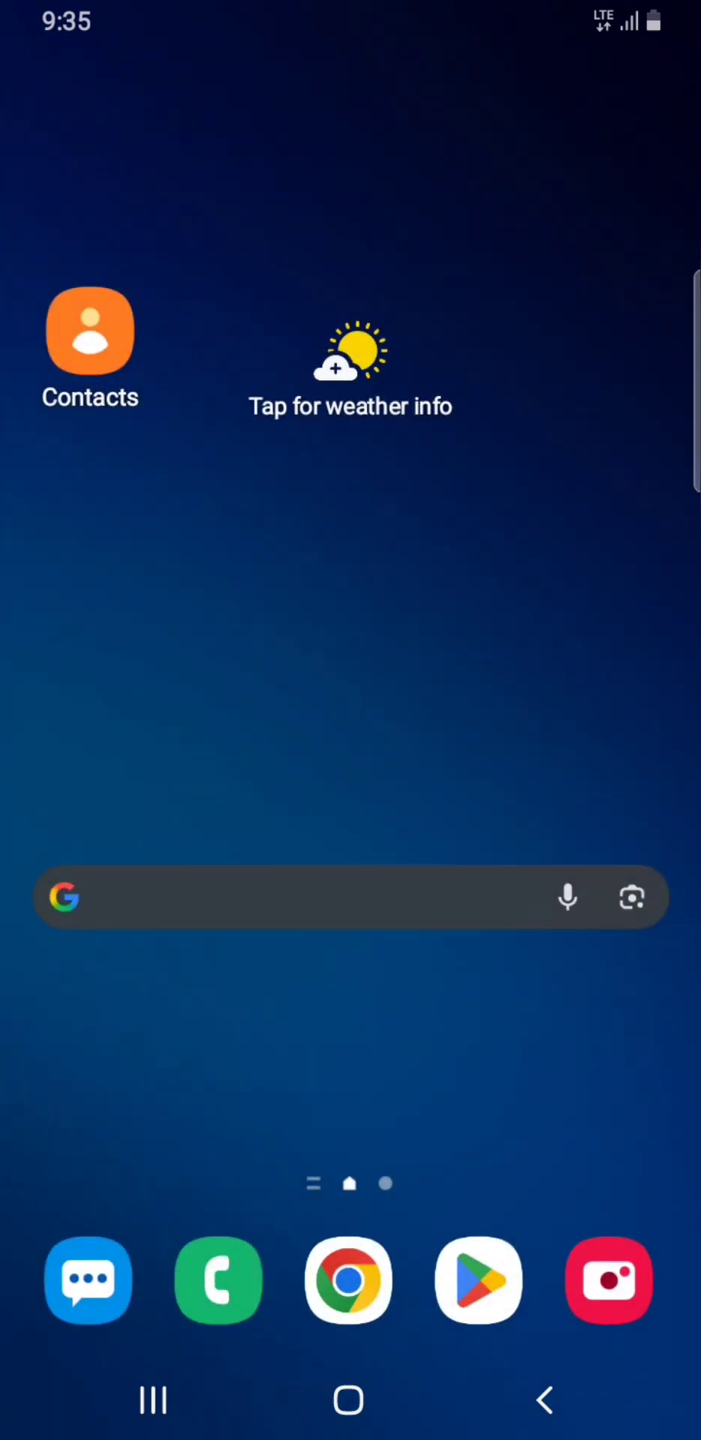
Step: Search Google in Chrome for PIA Proxy and open the sponsored Piaproxy homepage
left_click(348, 1280)
left_click(322, 335)
type("pia")
key("Return")
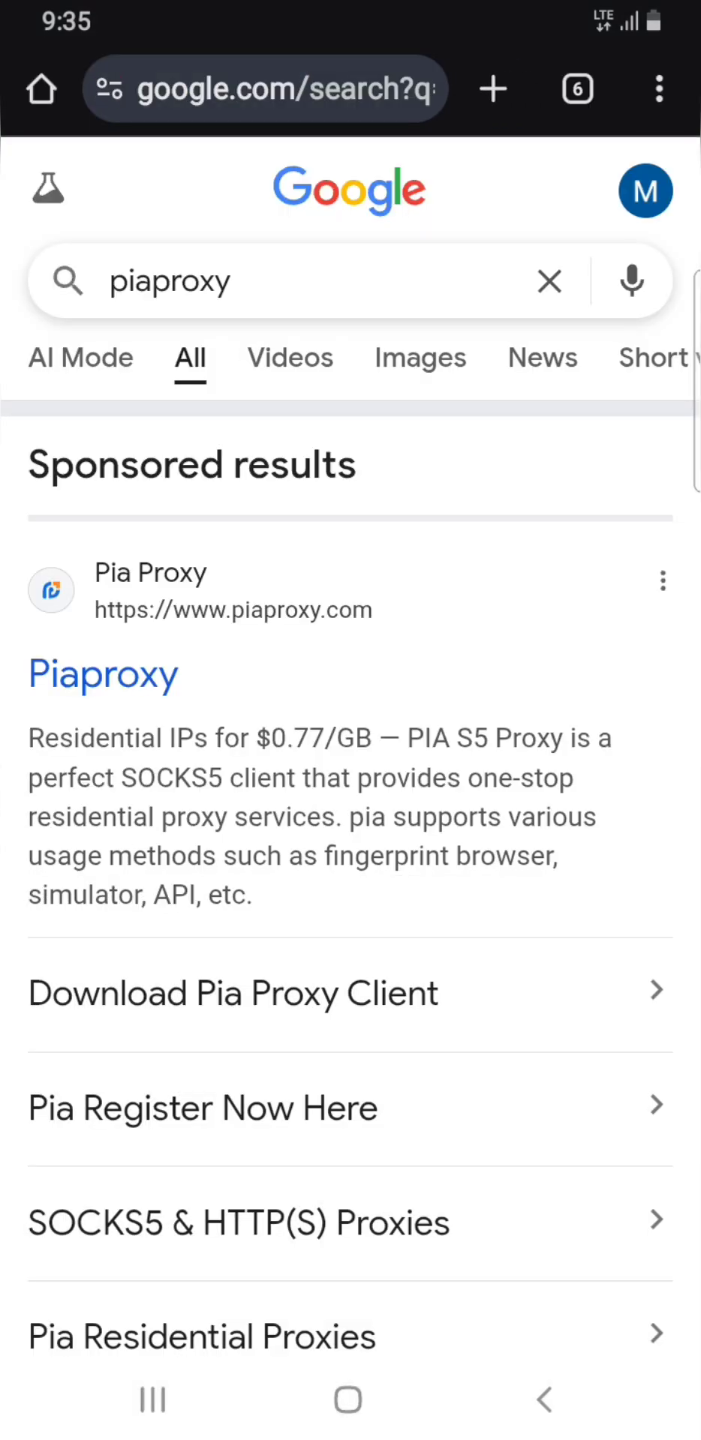
scroll(351, 750, "down", 1)
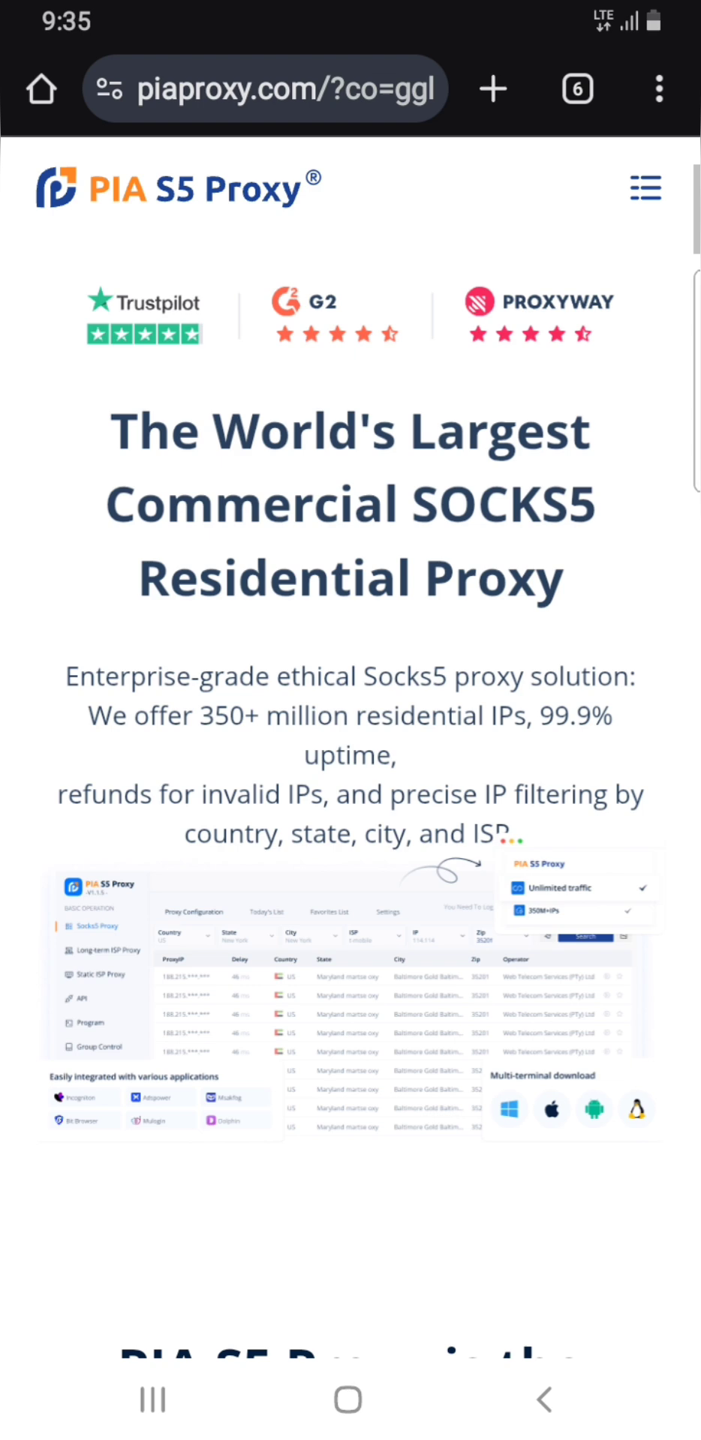
scroll(350, 720, "down", 2)
scroll(350, 721, "up", 2)
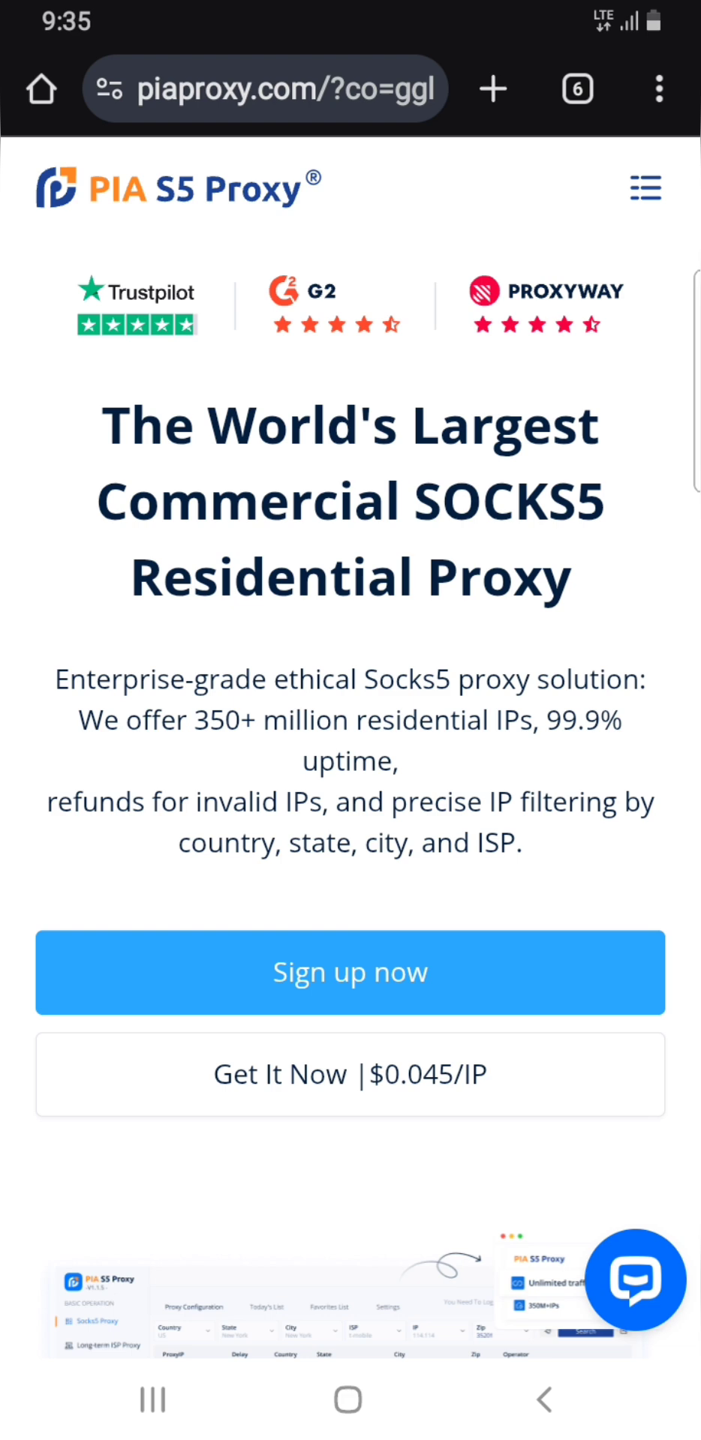
Step: Dismiss Chrome's options menu unused and open PIA S5 Proxy's free-account sign-up form
left_click(658, 90)
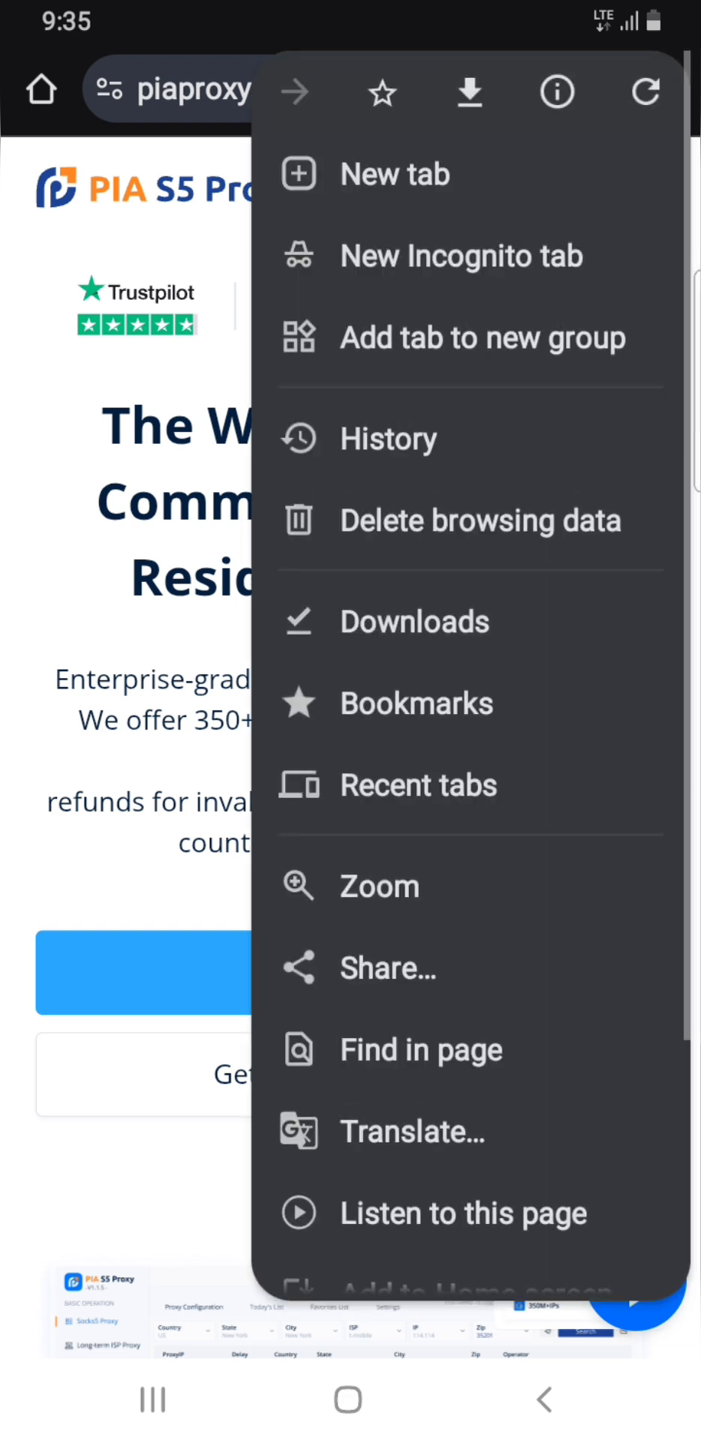
scroll(471, 675, "down", 3)
scroll(470, 675, "up", 1)
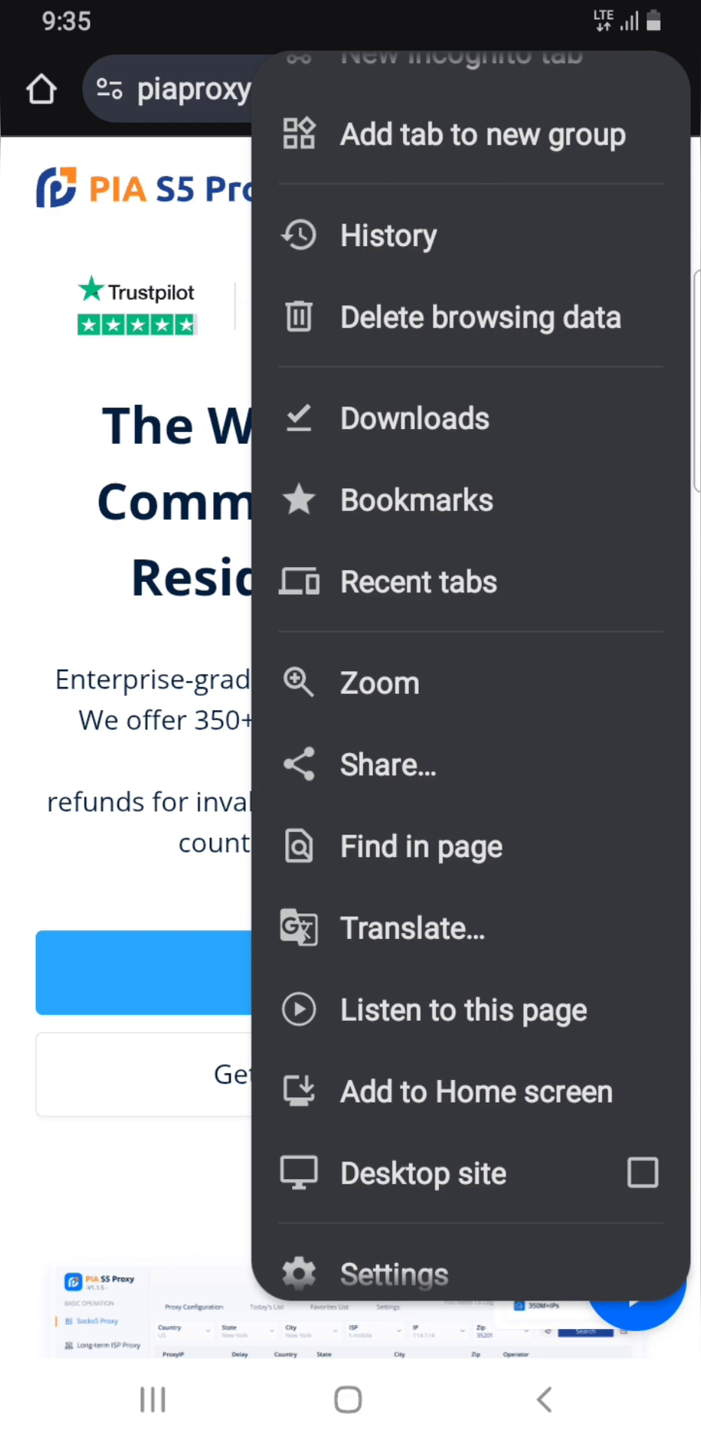
key("Escape")
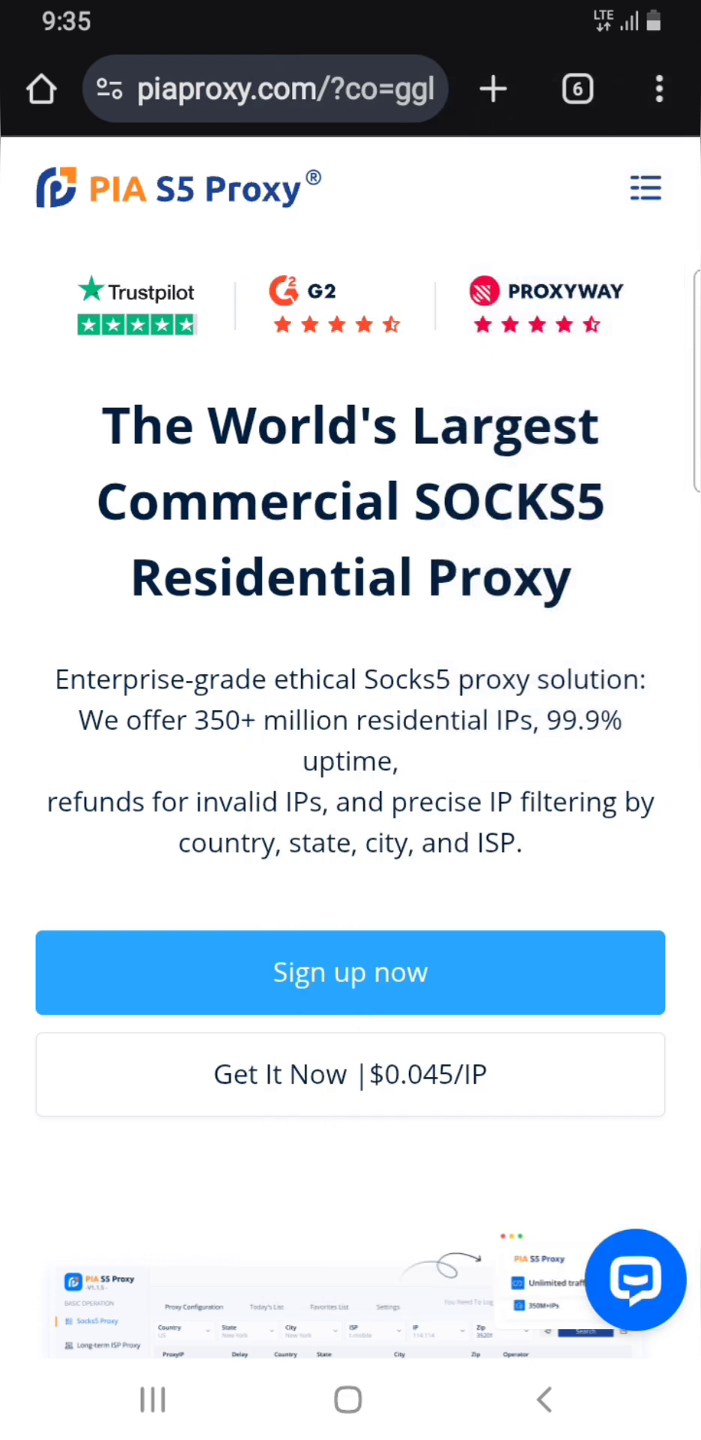
left_click(350, 972)
scroll(350, 675, "down", 3)
scroll(349, 675, "up", 5)
scroll(350, 751, "down", 2)
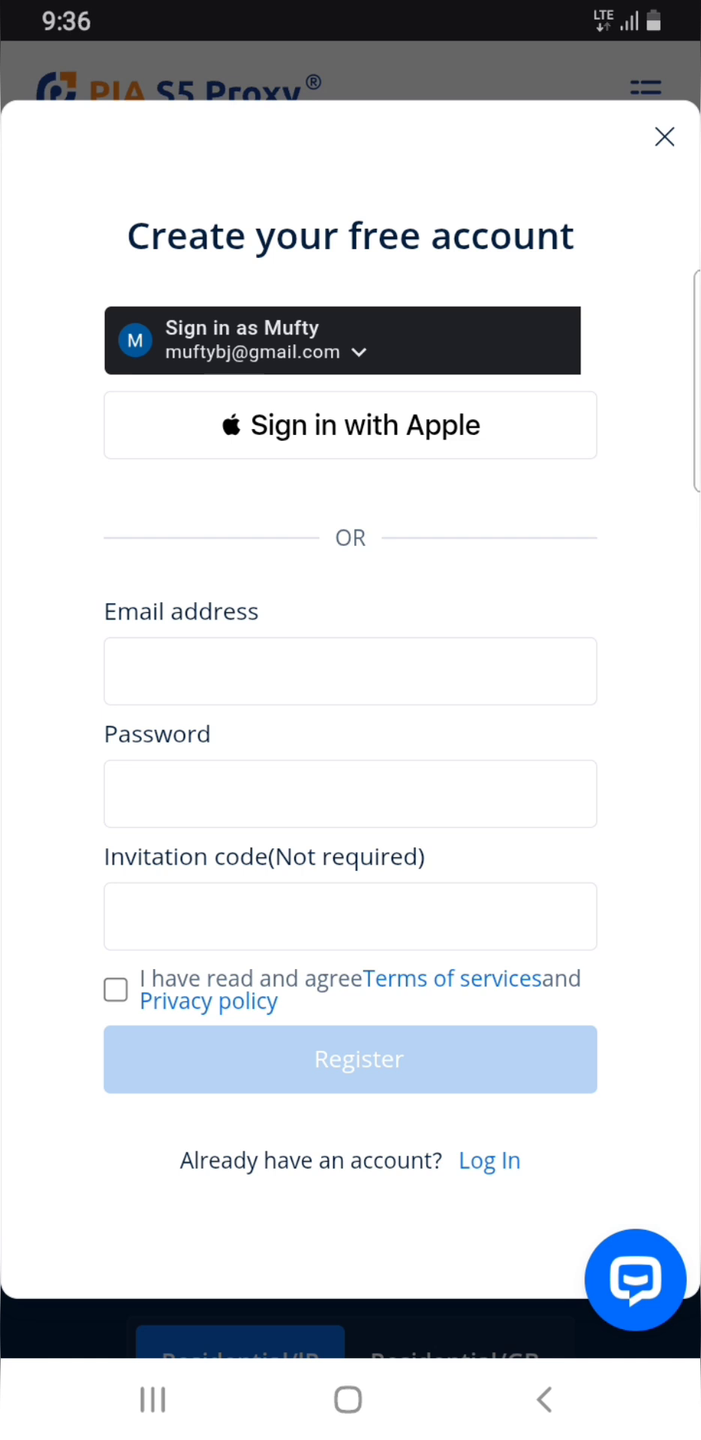
Step: Switch to the login form, fill the account email from the suggestion, and make the password visible
left_click(488, 1161)
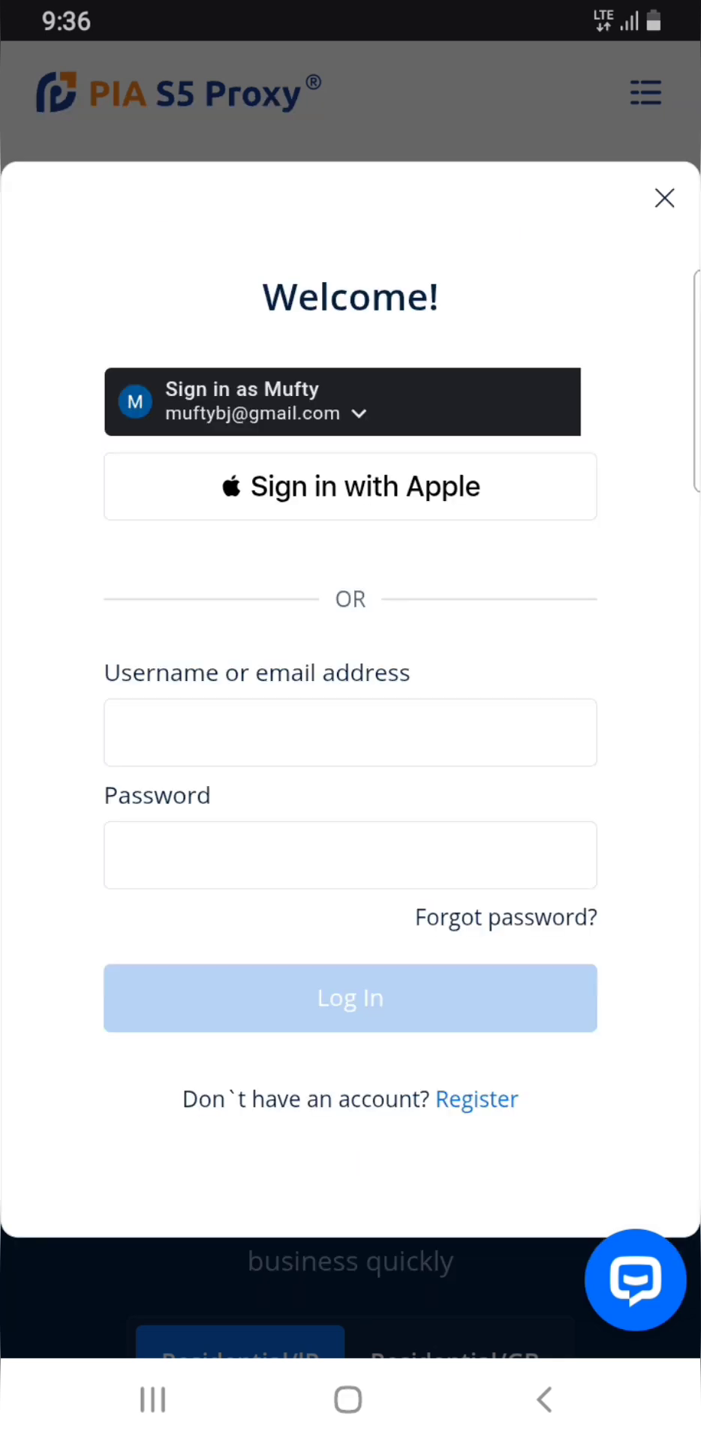
left_click(350, 733)
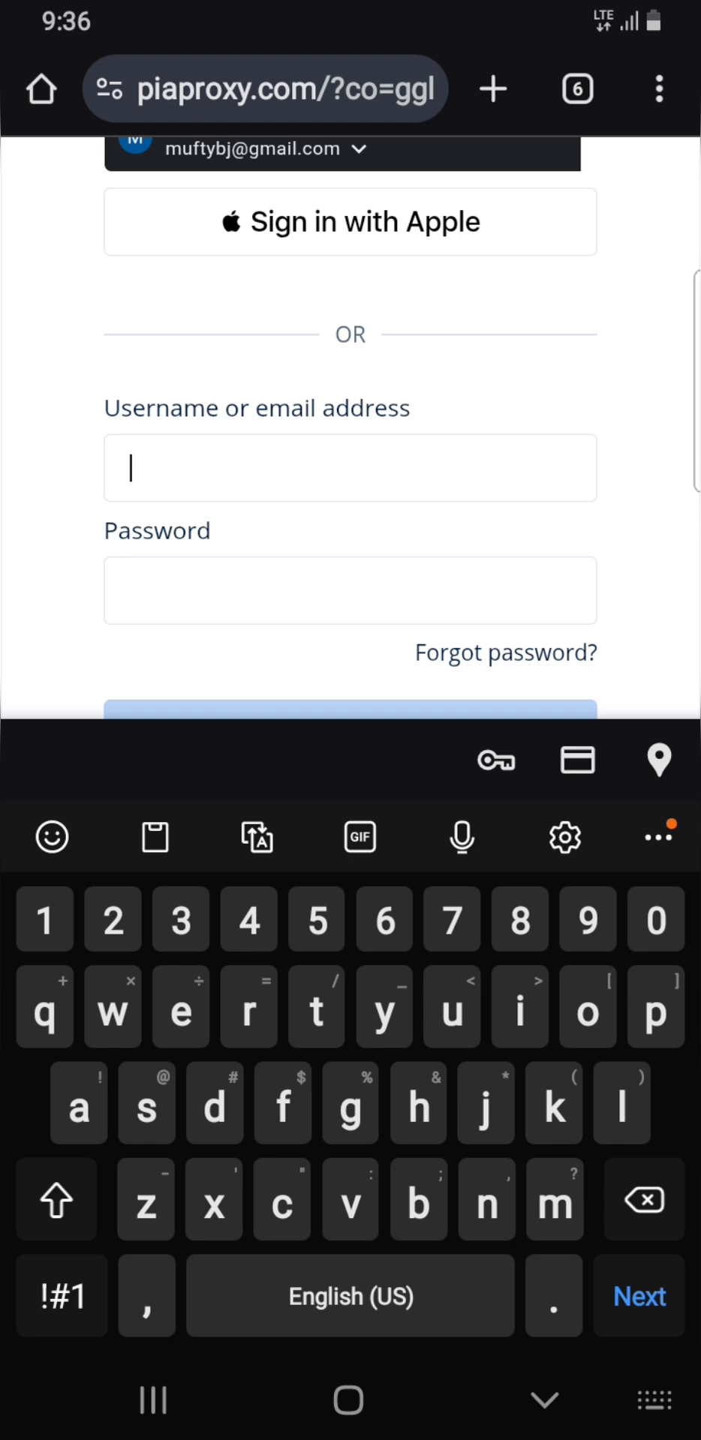
type("bj")
left_click(172, 836)
left_click(350, 591)
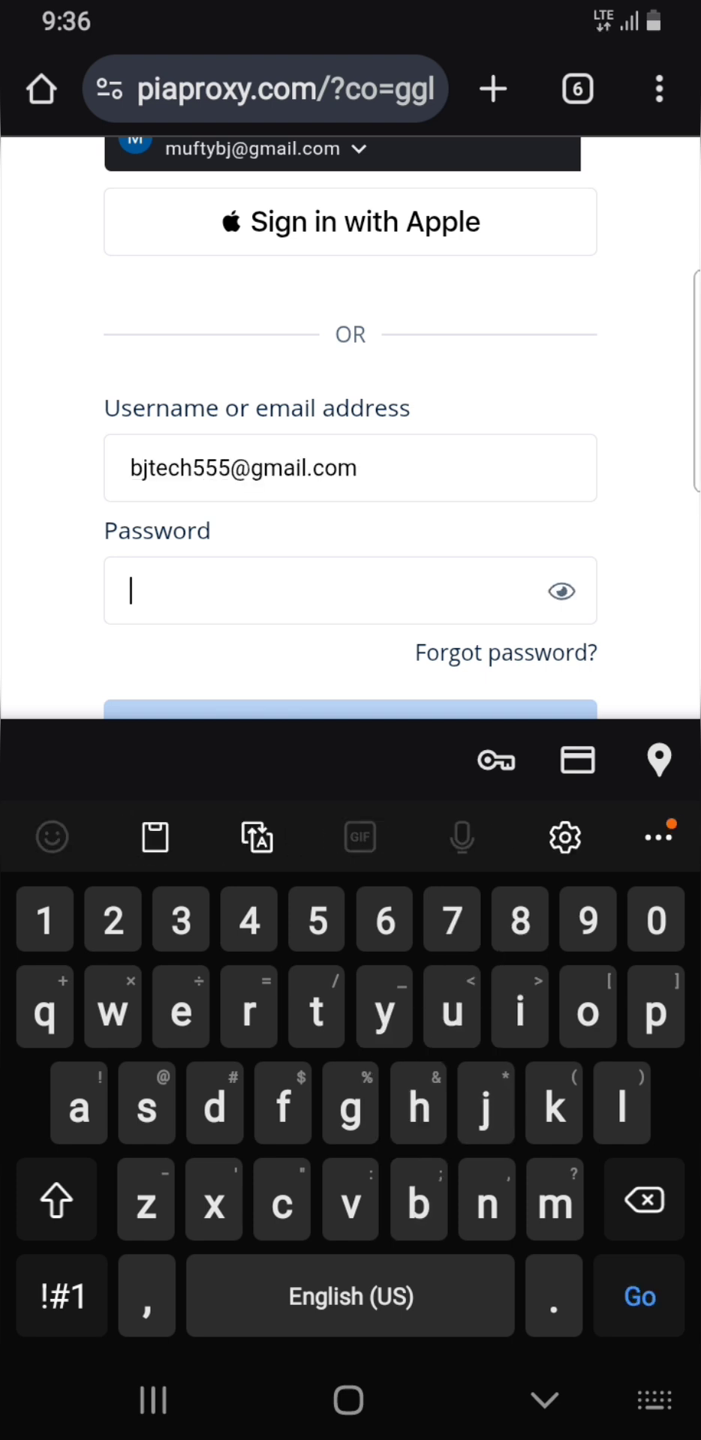
left_click(561, 592)
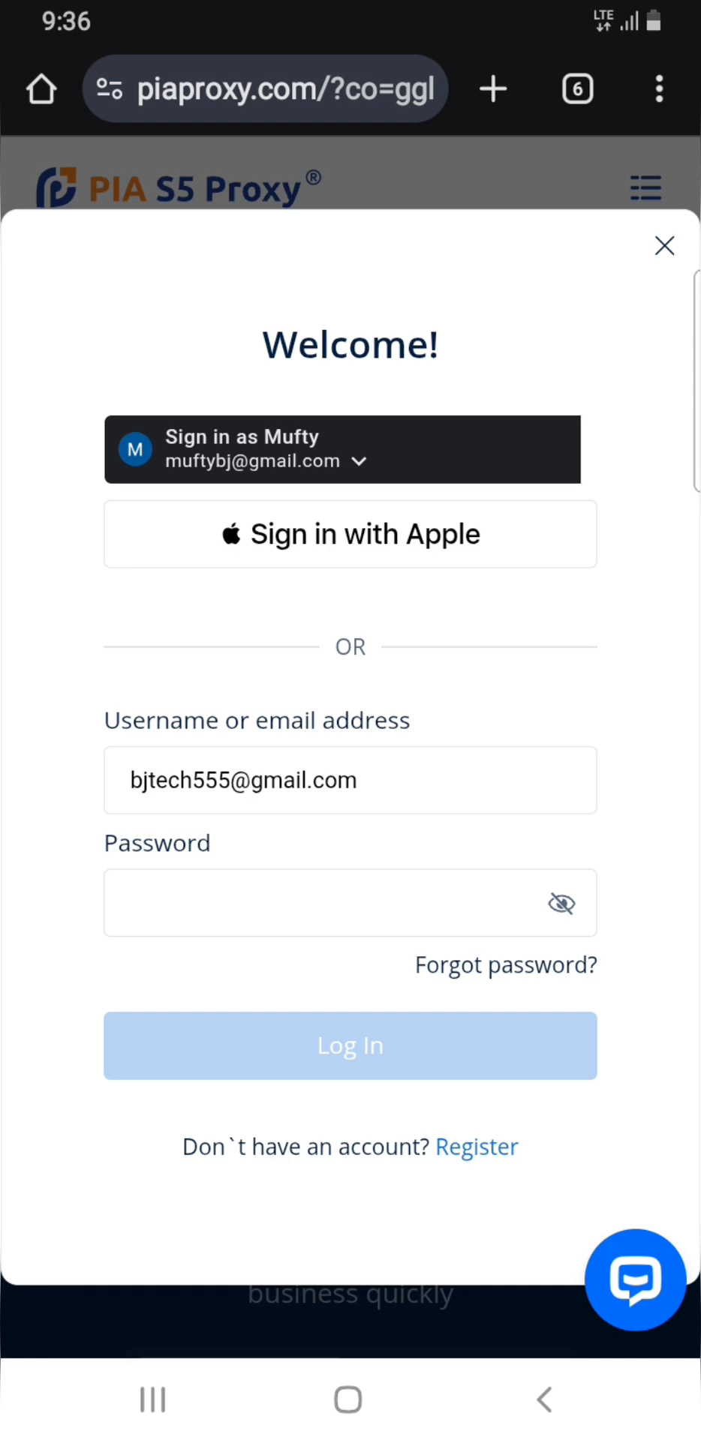
left_click(561, 903)
Step: Enter the account password, submit the login, and tick the robot check
left_click(330, 903)
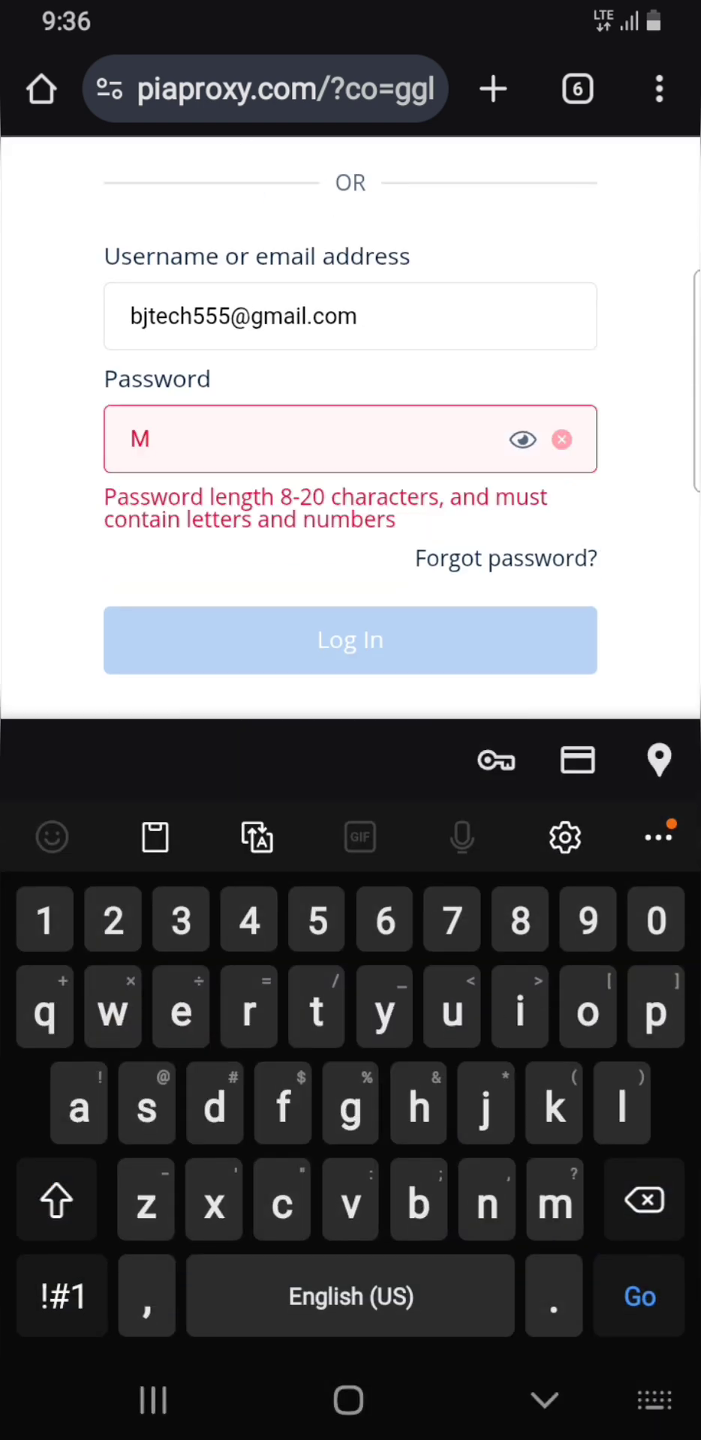
left_click(561, 469)
left_click(149, 885)
left_click(523, 469)
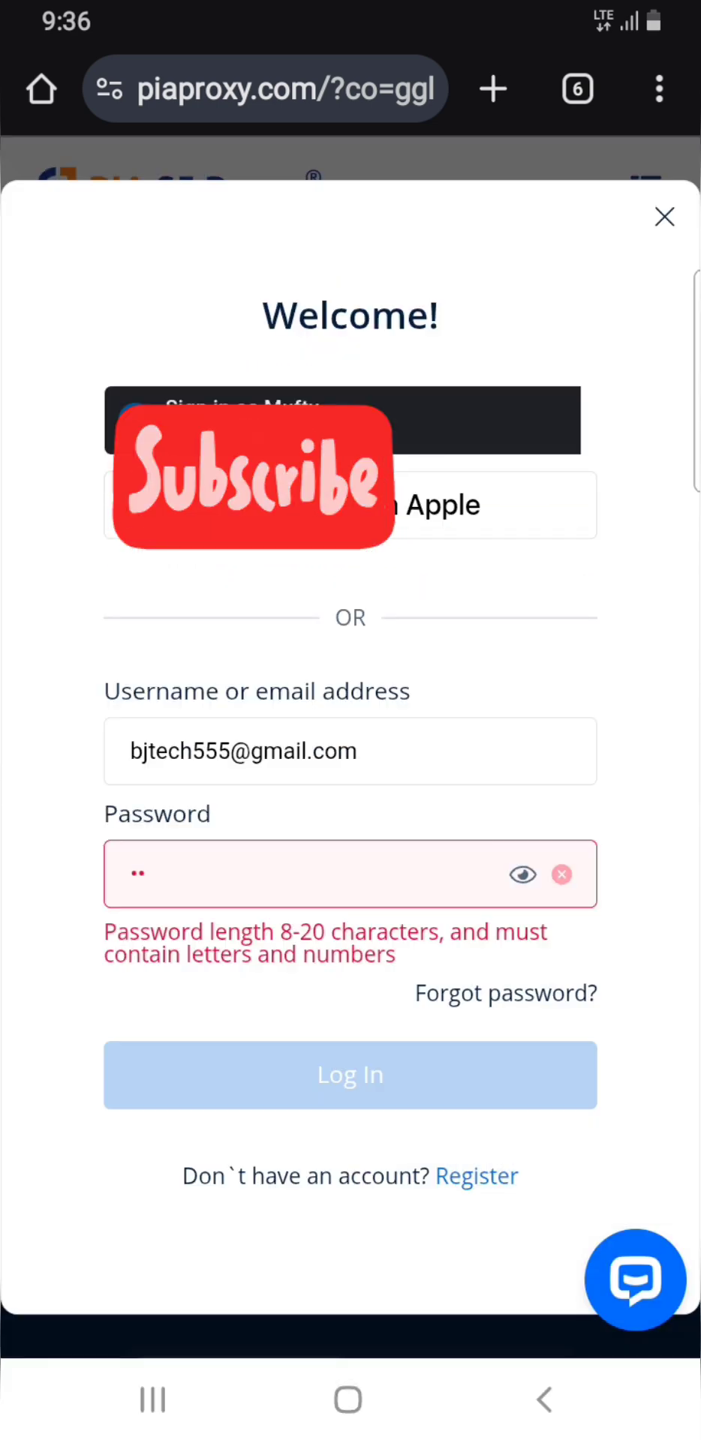
left_click(338, 874)
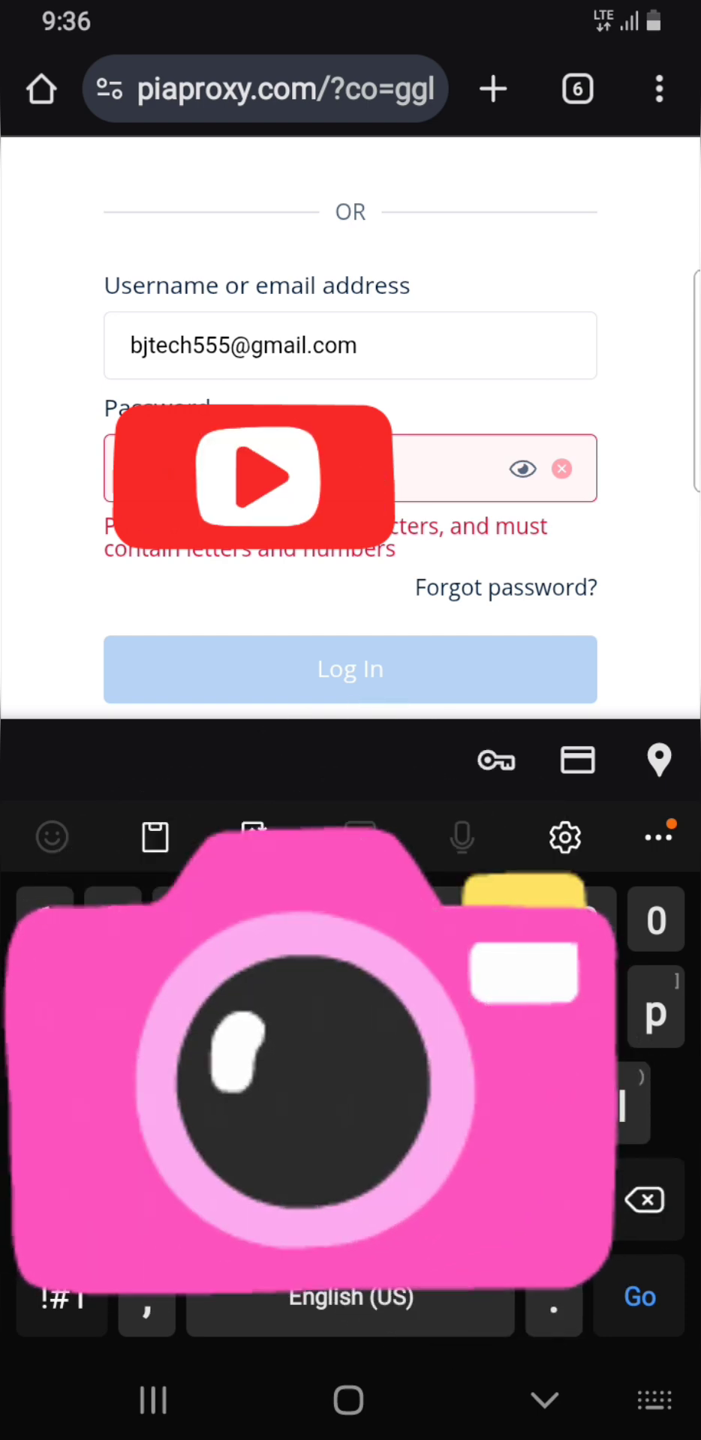
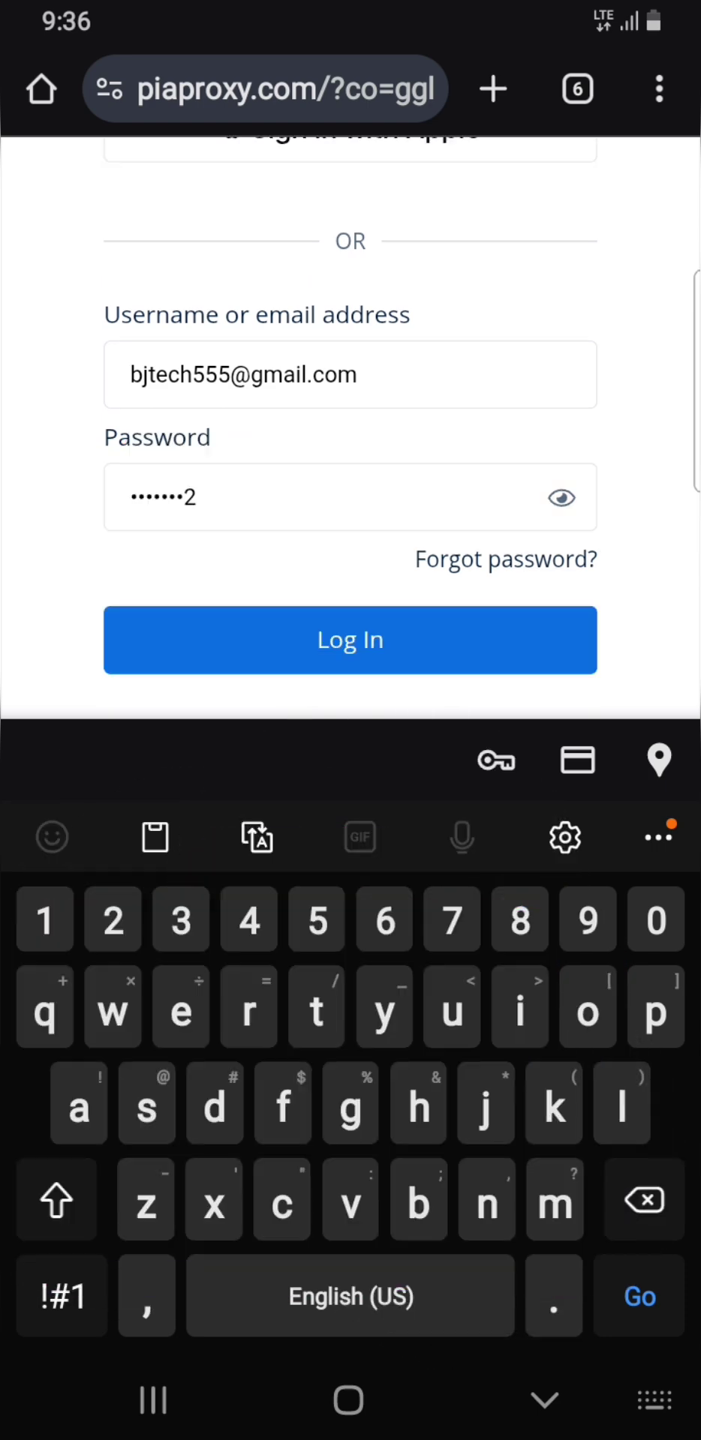
key("Return")
left_click(140, 814)
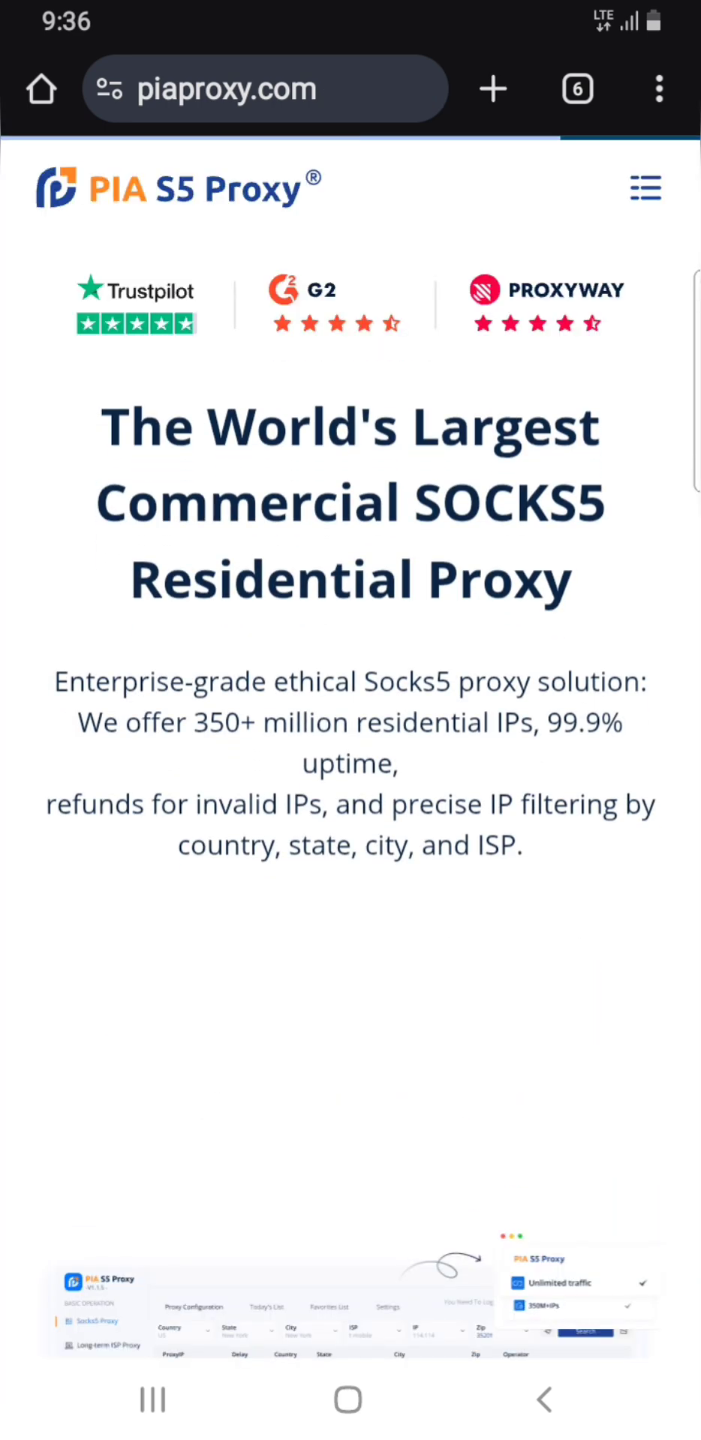
Step: Let the PIA S5 Proxy homepage reload after the reCAPTCHA and scroll down it
scroll(351, 721, "down", 5)
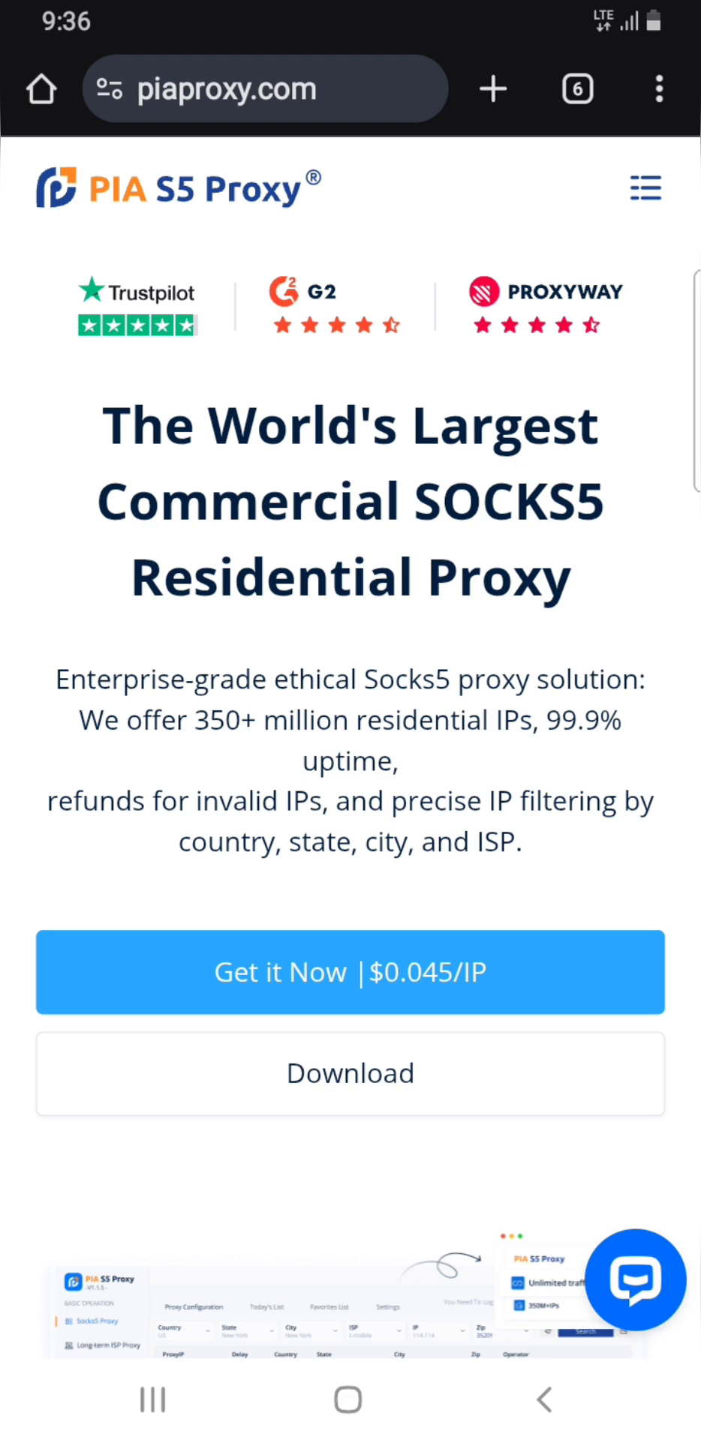
Step: Use the site's navigation menu to visit the user page, then the Socks5 Proxy product page
left_click(645, 188)
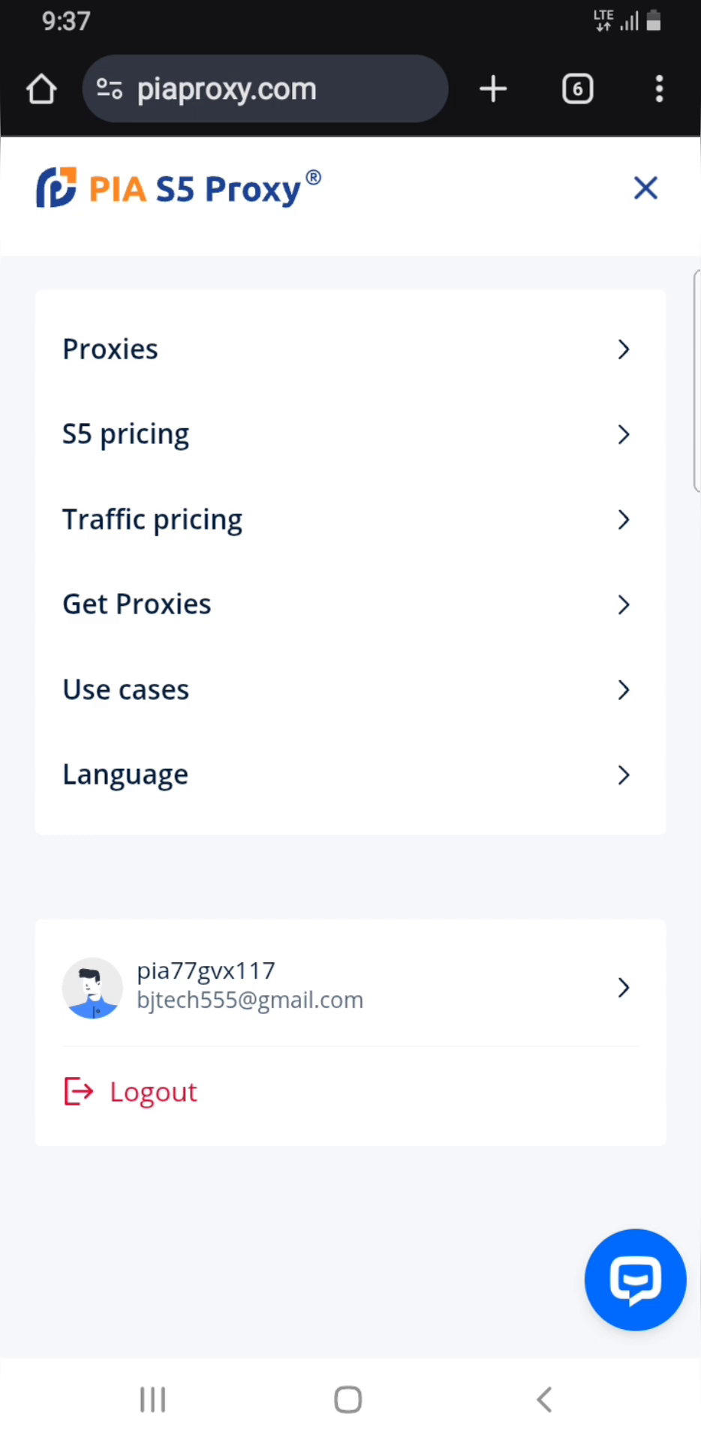
left_click(353, 987)
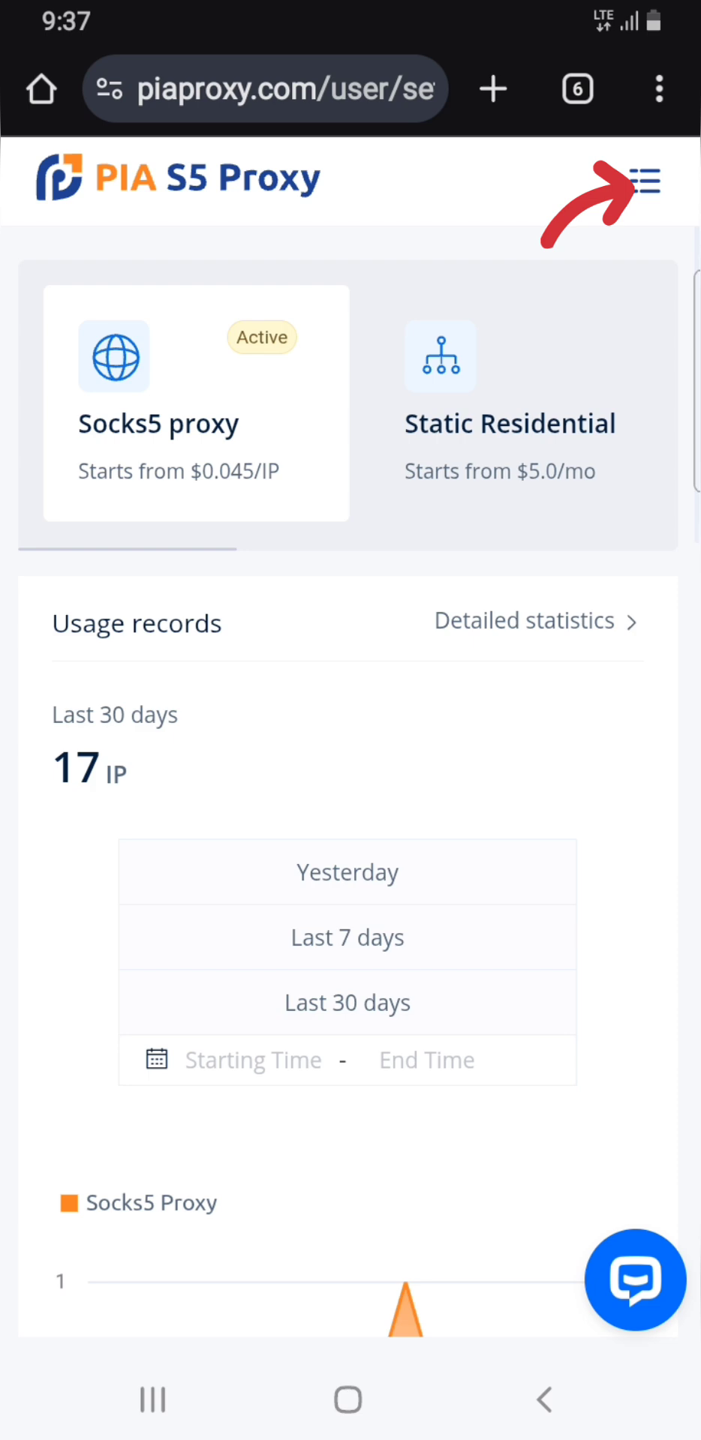
left_click(644, 181)
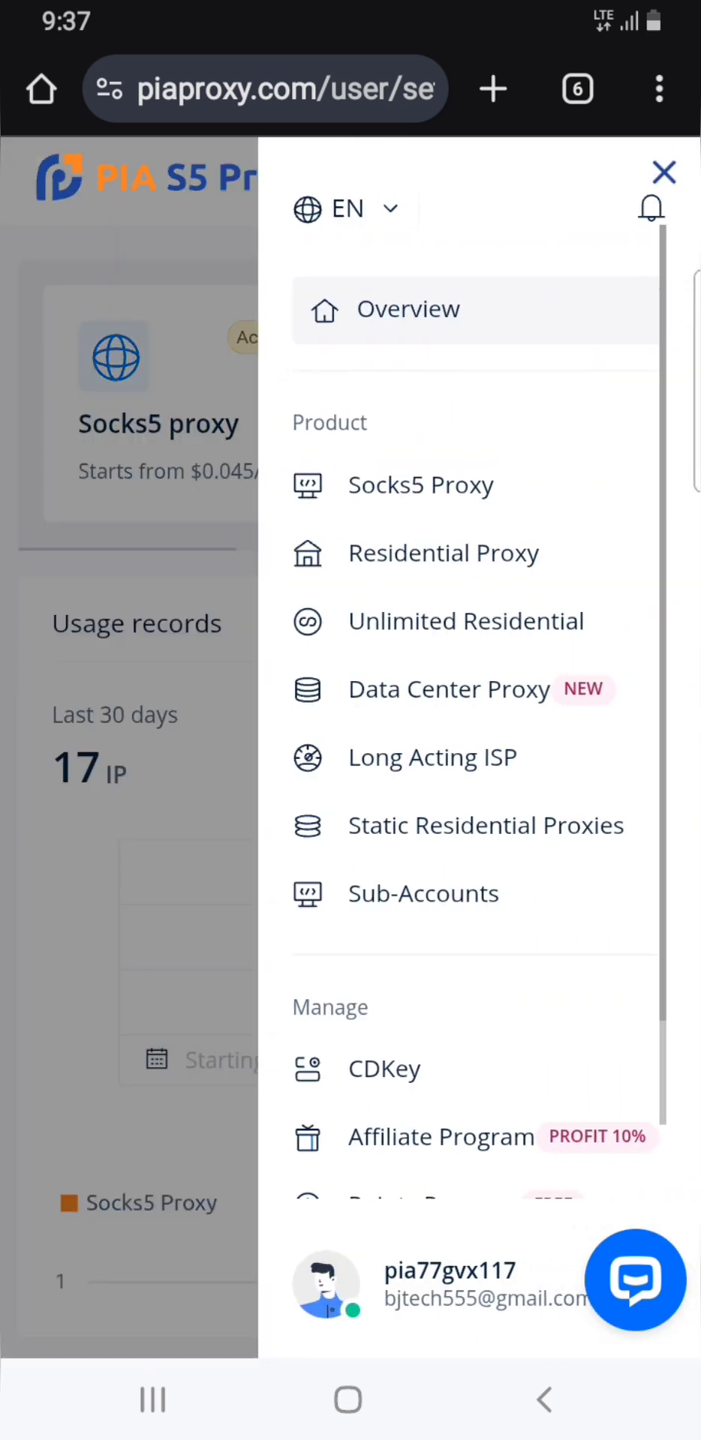
scroll(478, 713, "down", 2)
scroll(479, 713, "up", 2)
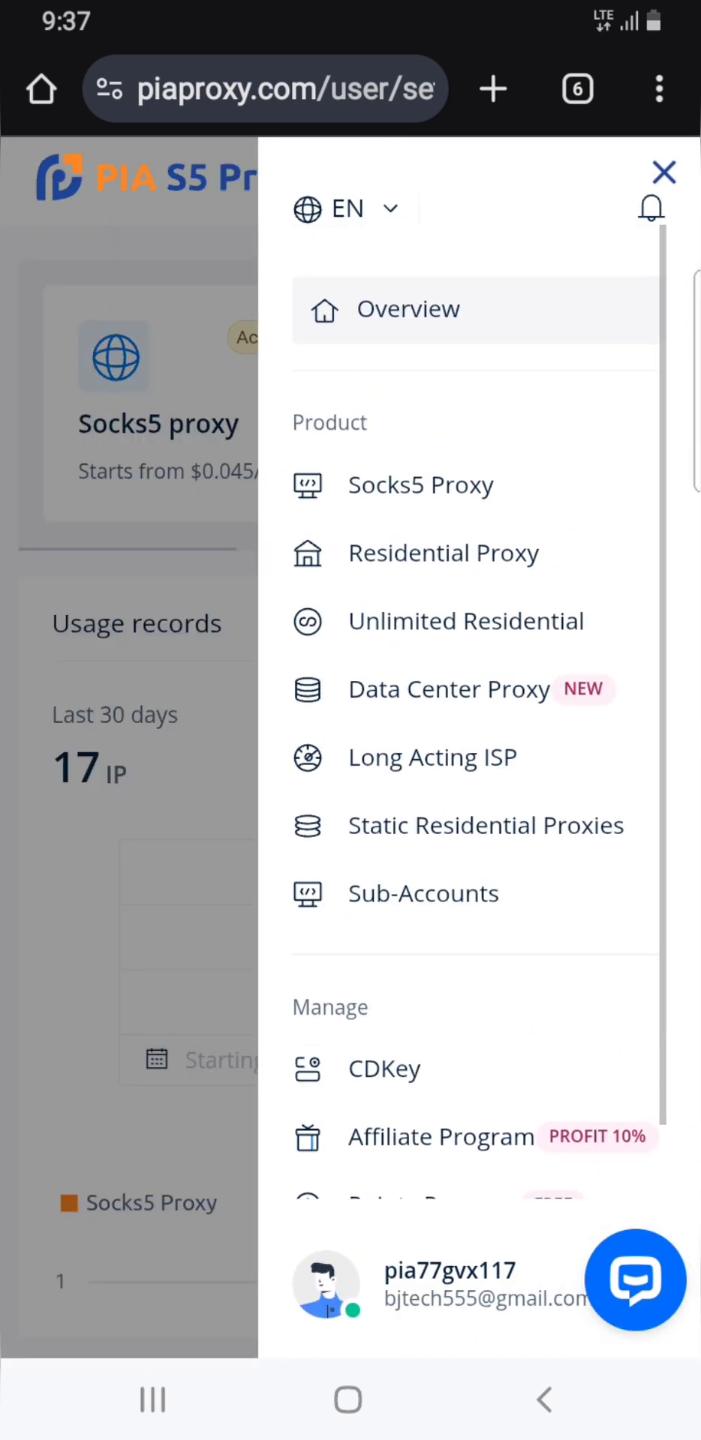
left_click(420, 486)
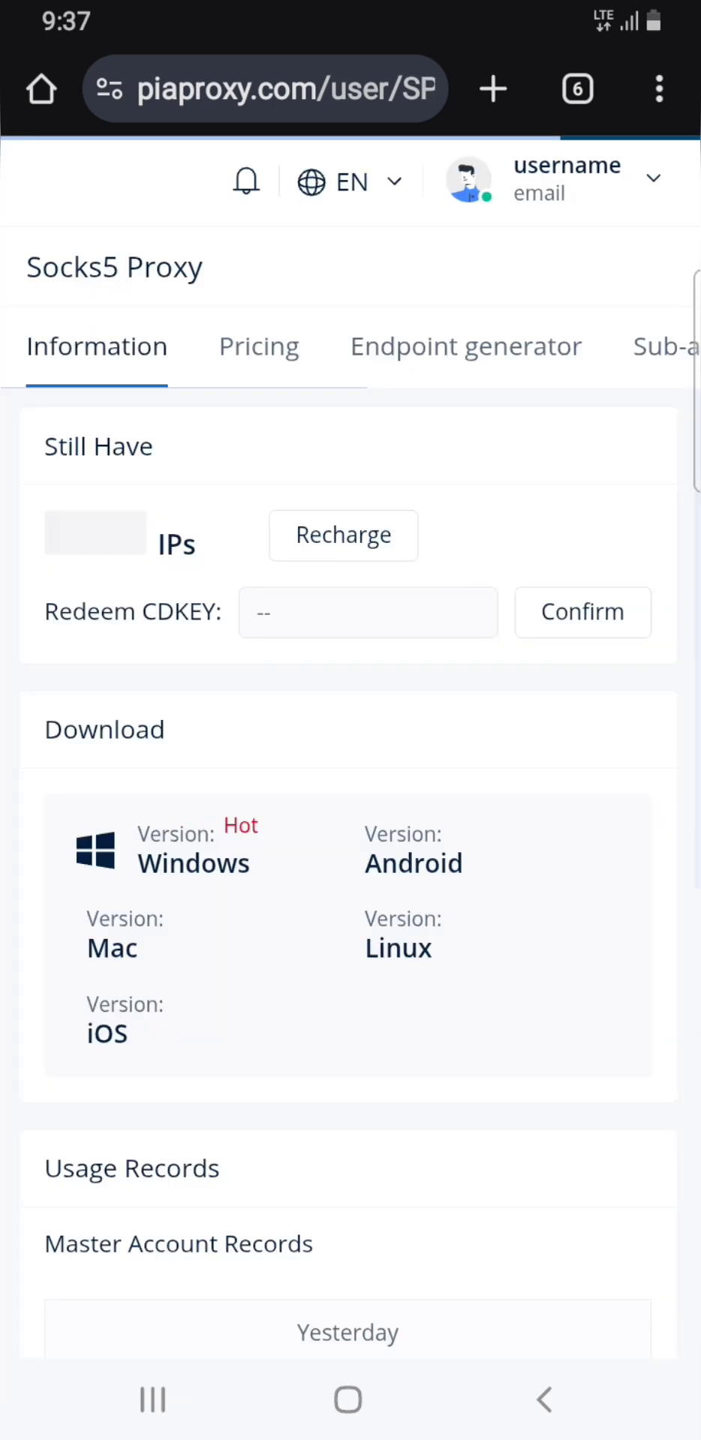
Step: Paste the copied CDKEY into the Redeem CDKEY field while the balance shows 8 IPs
scroll(350, 751, "down", 2)
scroll(350, 751, "up", 2)
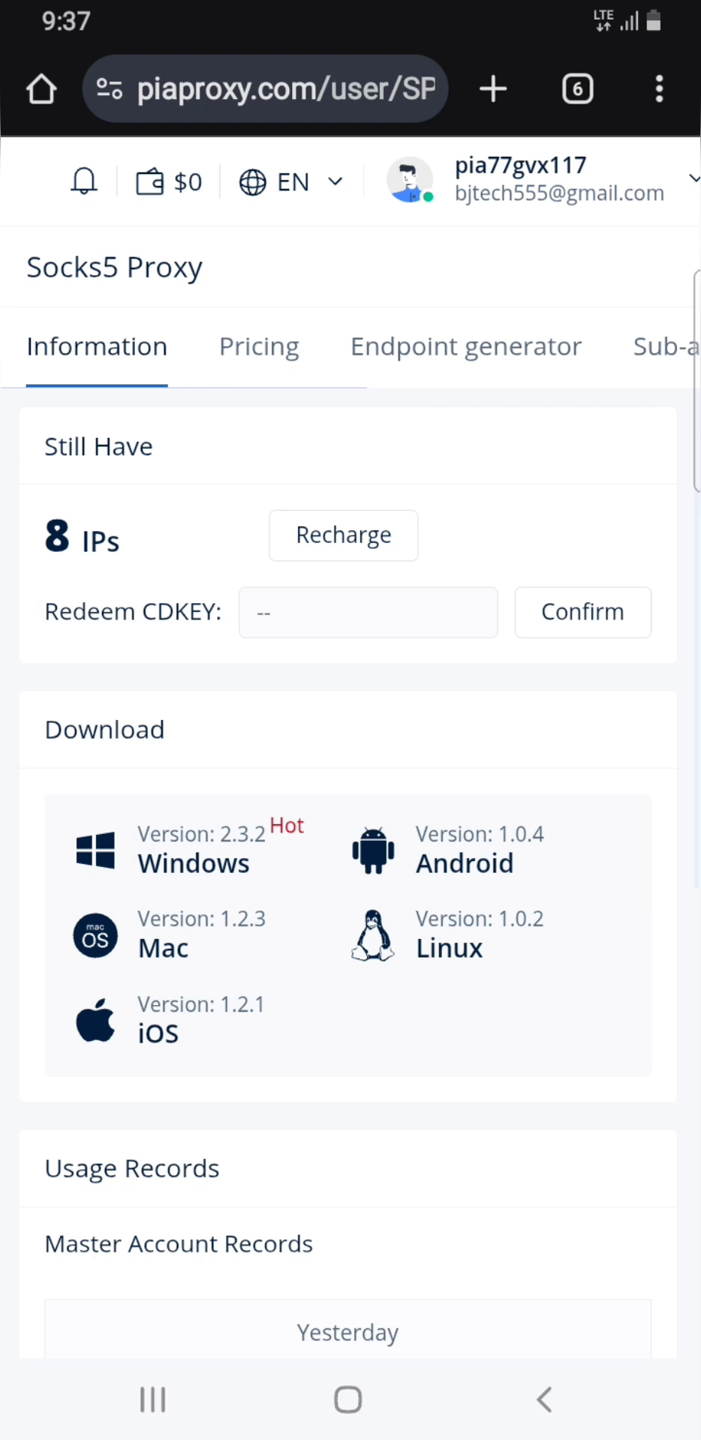
scroll(350, 750, "down", 3)
scroll(350, 751, "up", 3)
scroll(351, 751, "down", 1)
scroll(350, 750, "up", 1)
scroll(351, 750, "down", 1)
scroll(350, 750, "up", 1)
left_click(257, 612)
left_click(83, 540)
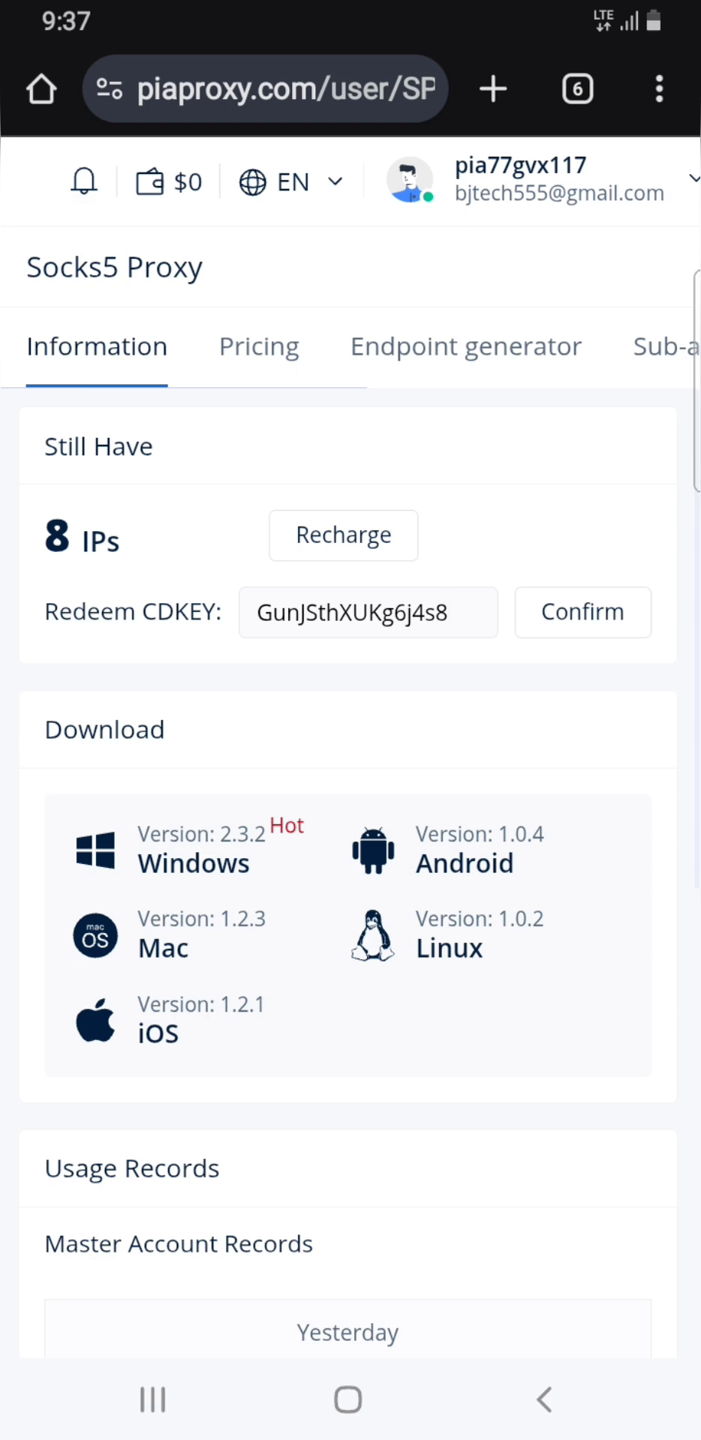
Step: Confirm the CDKEY and verify Still Have now shows 13 IPs instead of 8
left_click(582, 612)
scroll(350, 876, "down", 1)
scroll(351, 826, "down", 2)
scroll(350, 825, "up", 3)
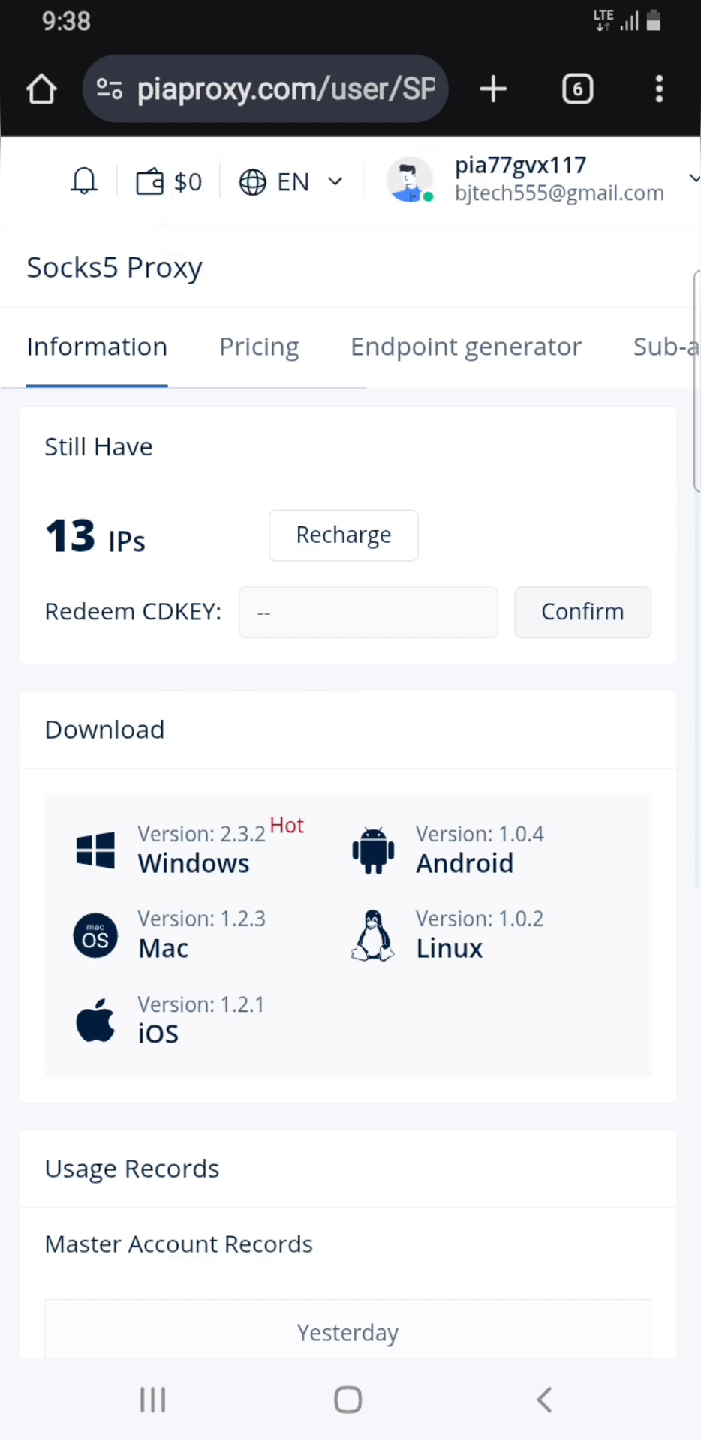
scroll(350, 825, "down", 3)
scroll(350, 825, "up", 3)
scroll(350, 825, "down", 4)
scroll(351, 825, "up", 4)
scroll(350, 825, "down", 2)
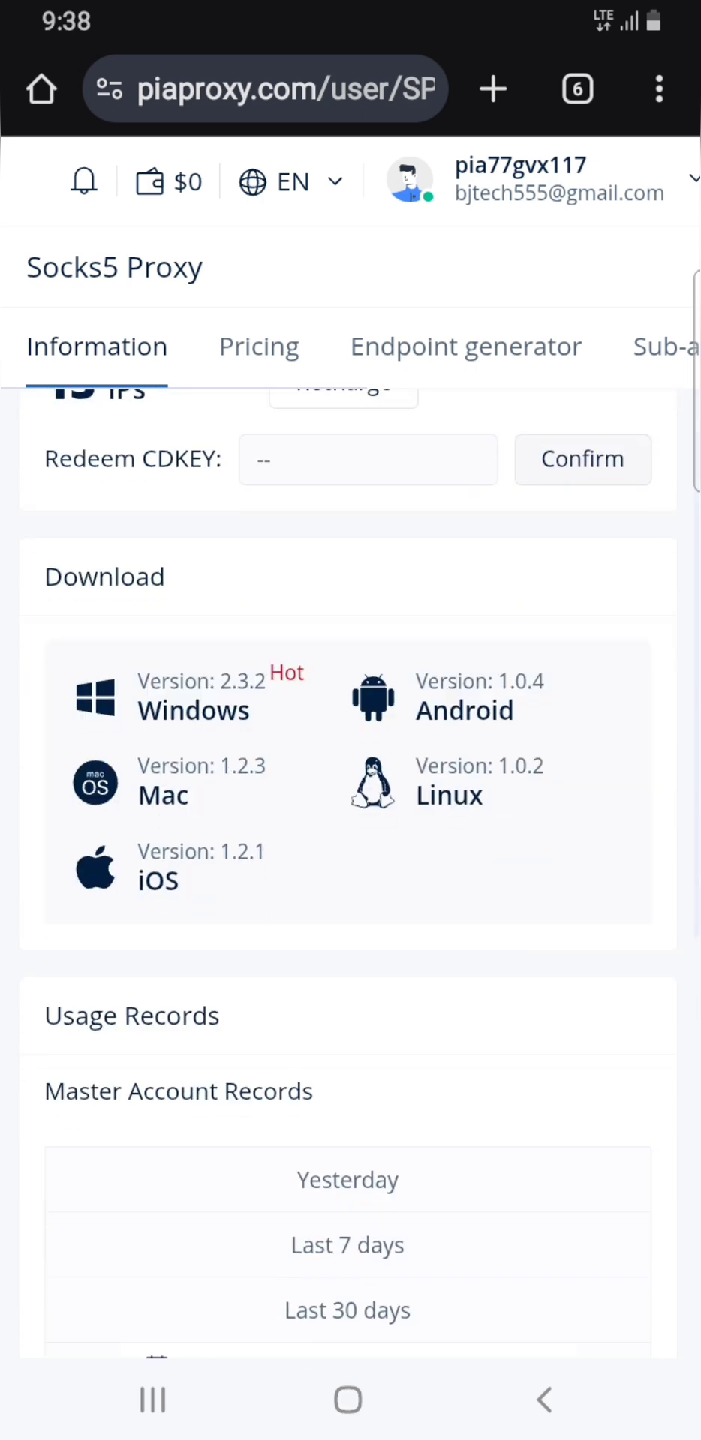
scroll(351, 825, "up", 2)
scroll(350, 825, "down", 3)
scroll(350, 825, "up", 3)
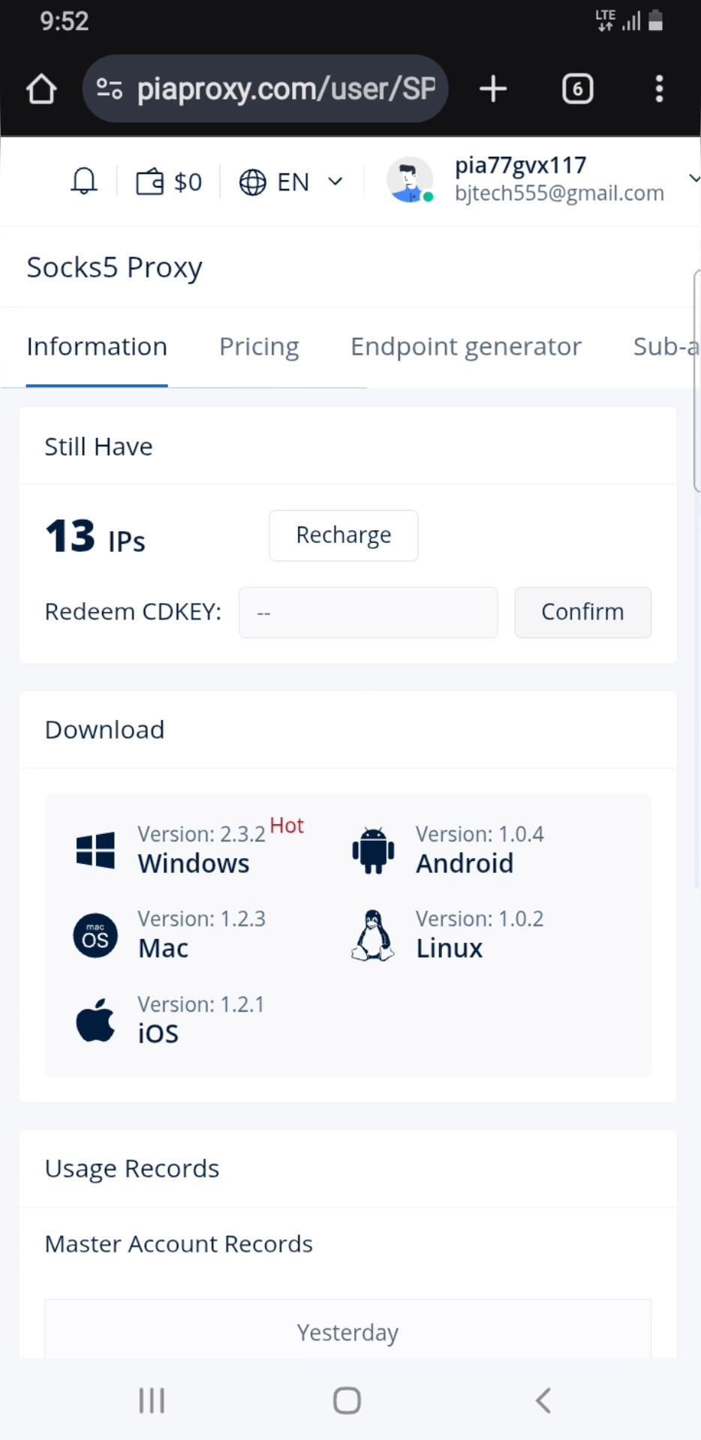
Step: Start the Android client download and cancel it at the 'File might be harmful' warning
left_click(466, 852)
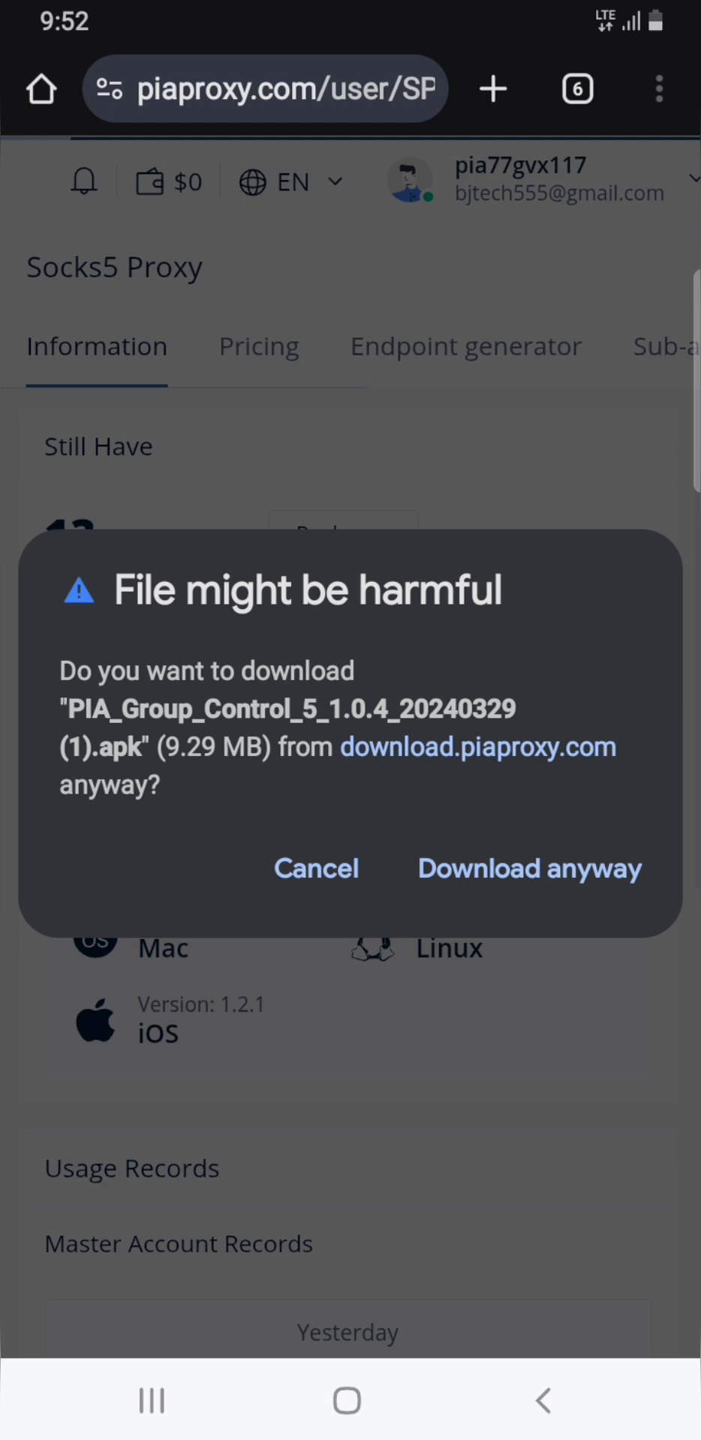
left_click(316, 869)
scroll(349, 875, "down", 2)
scroll(349, 875, "up", 2)
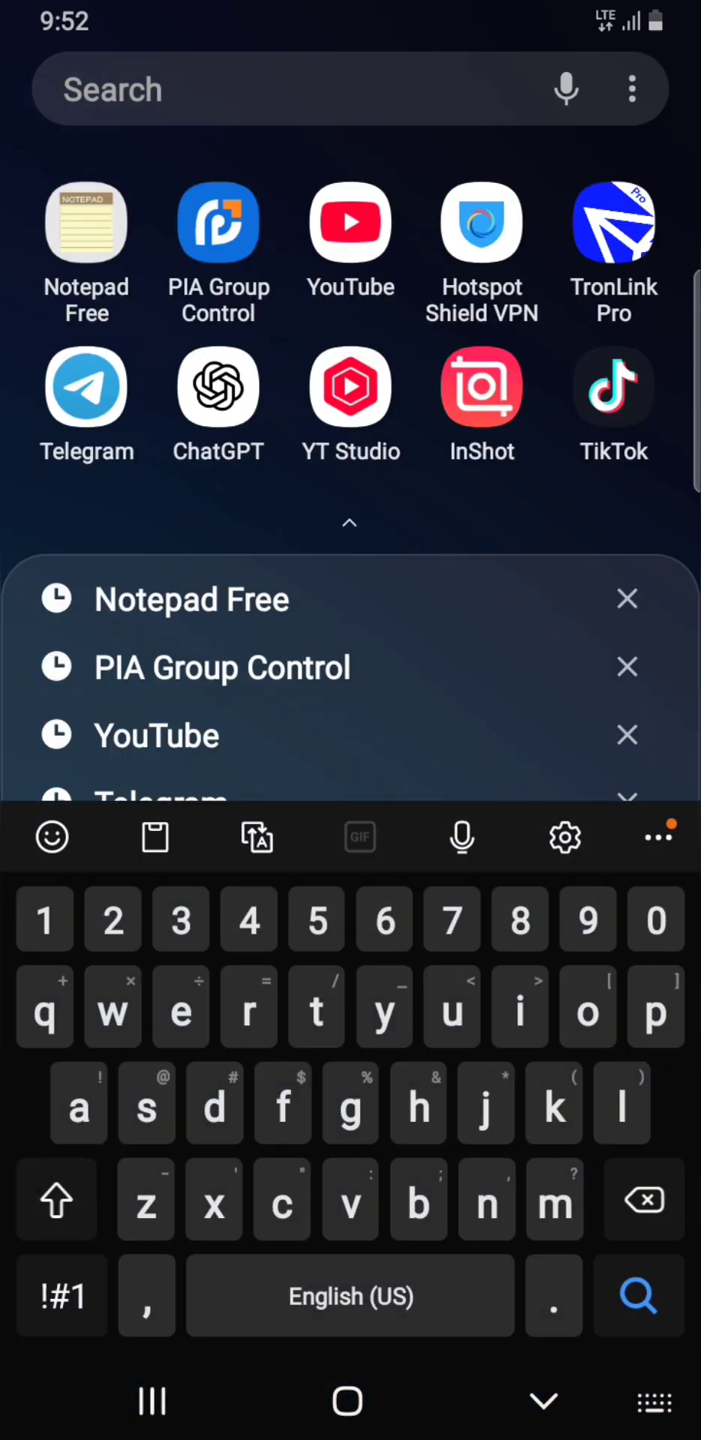
Step: Launch PIA Group Control, check the 13-IP package balance, then show the Proxy tab
left_click(218, 222)
left_click(40, 88)
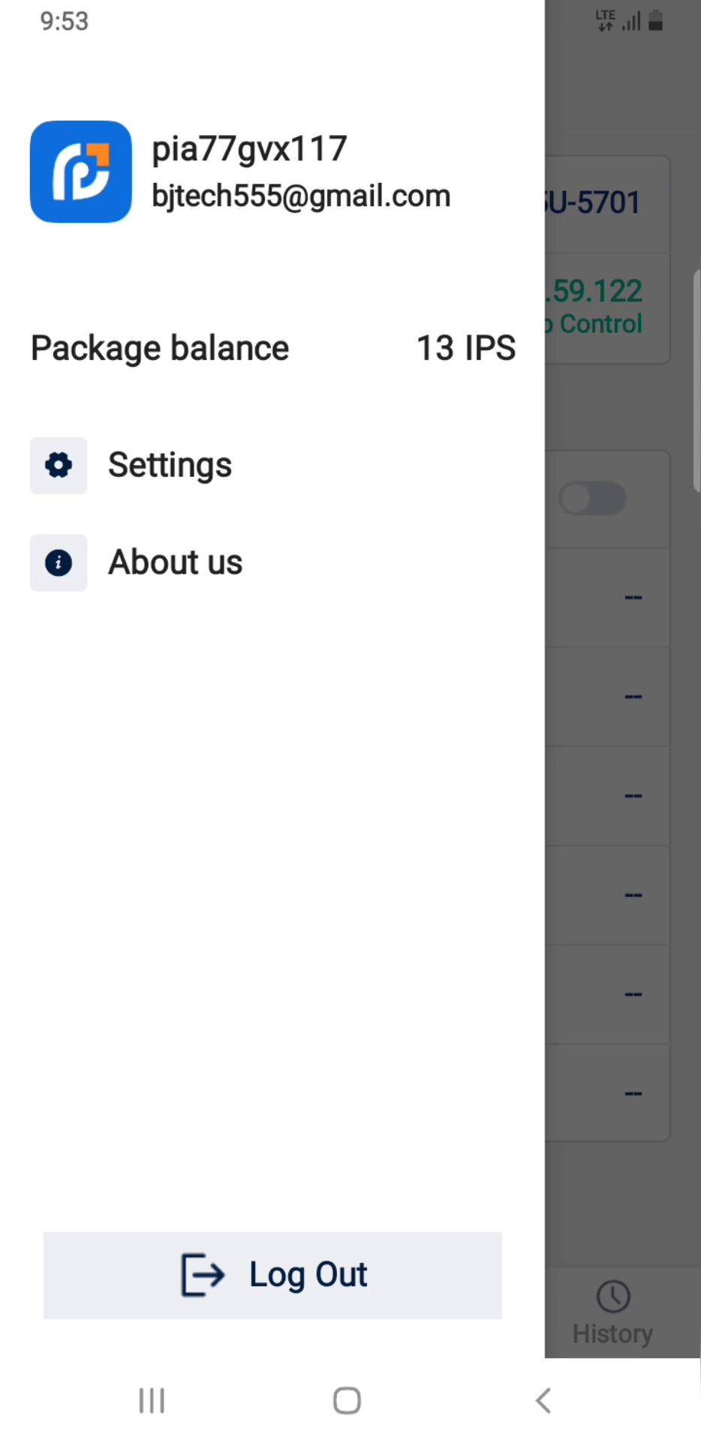
key("Escape")
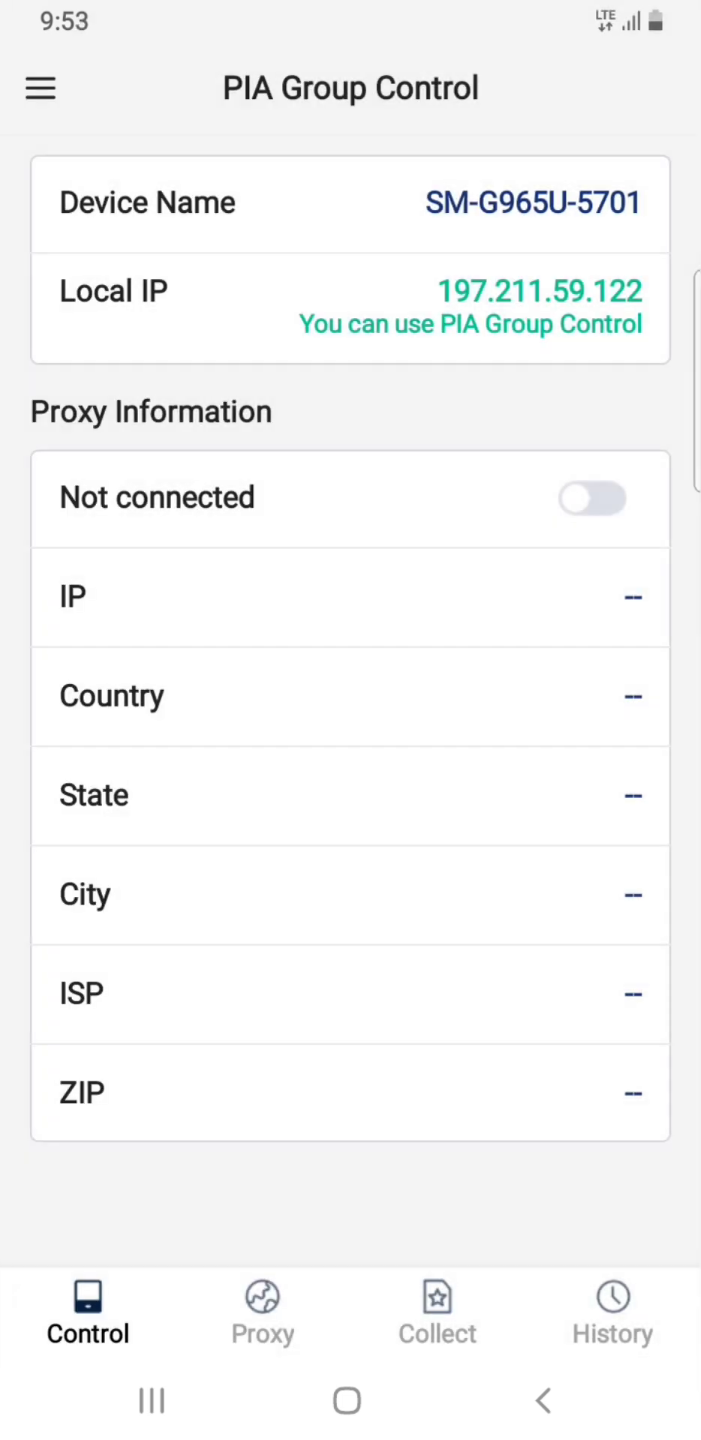
left_click(261, 1313)
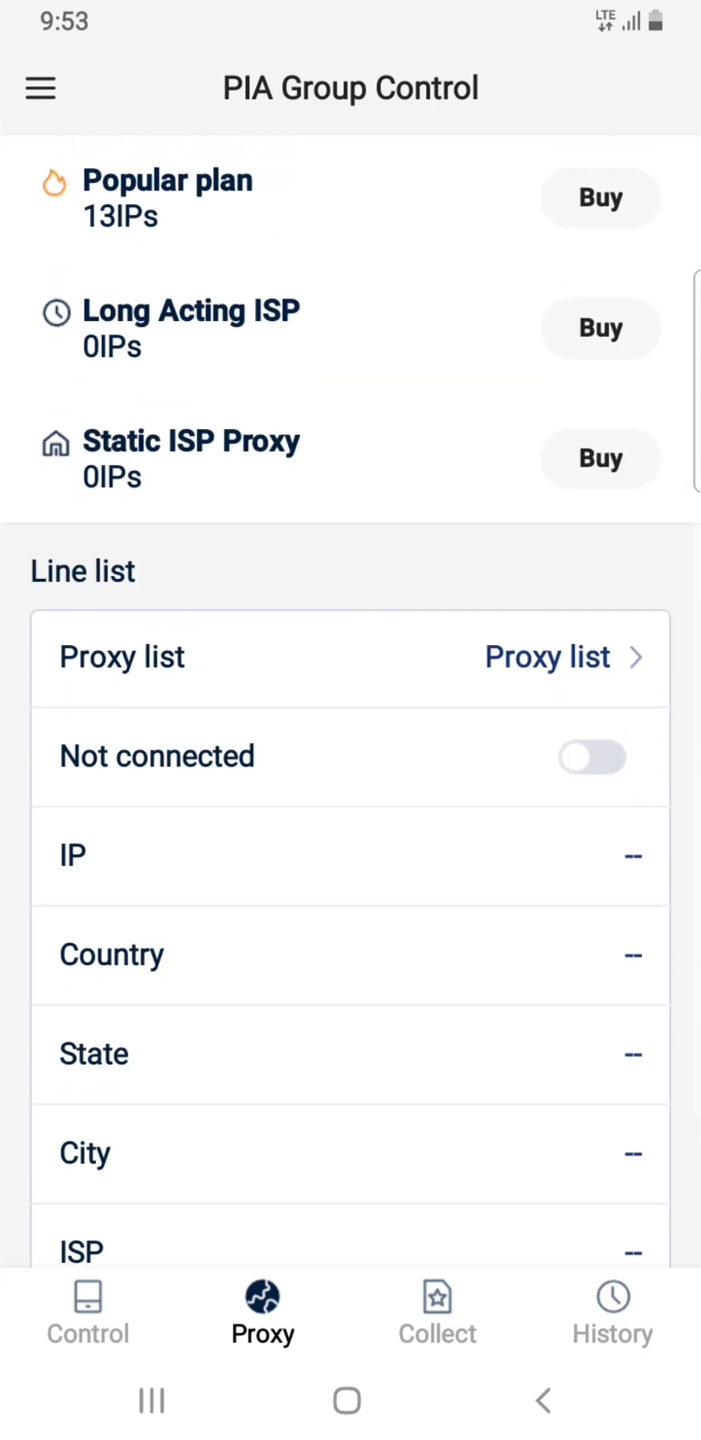
Step: Open the full proxy line list and change its filter from Country to ISP
left_click(88, 1313)
left_click(262, 1313)
left_click(547, 658)
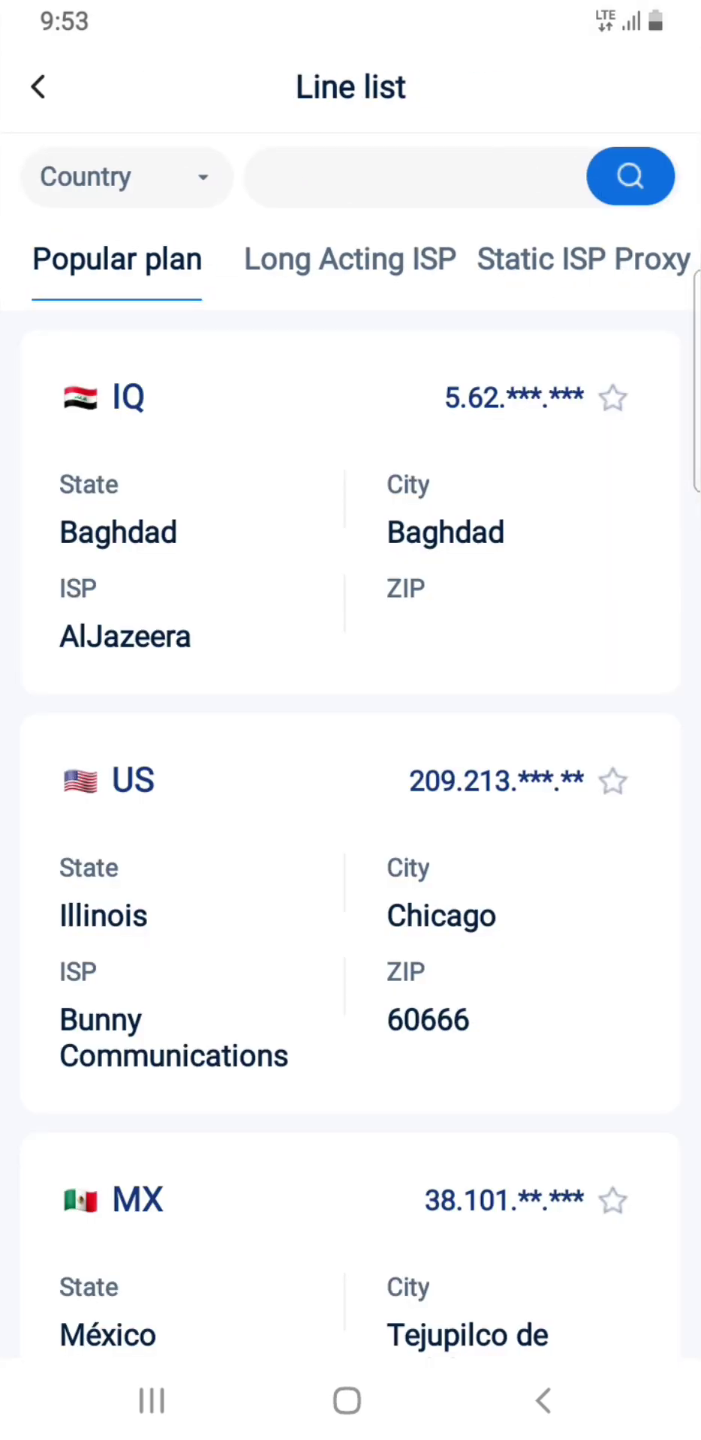
scroll(351, 825, "down", 10)
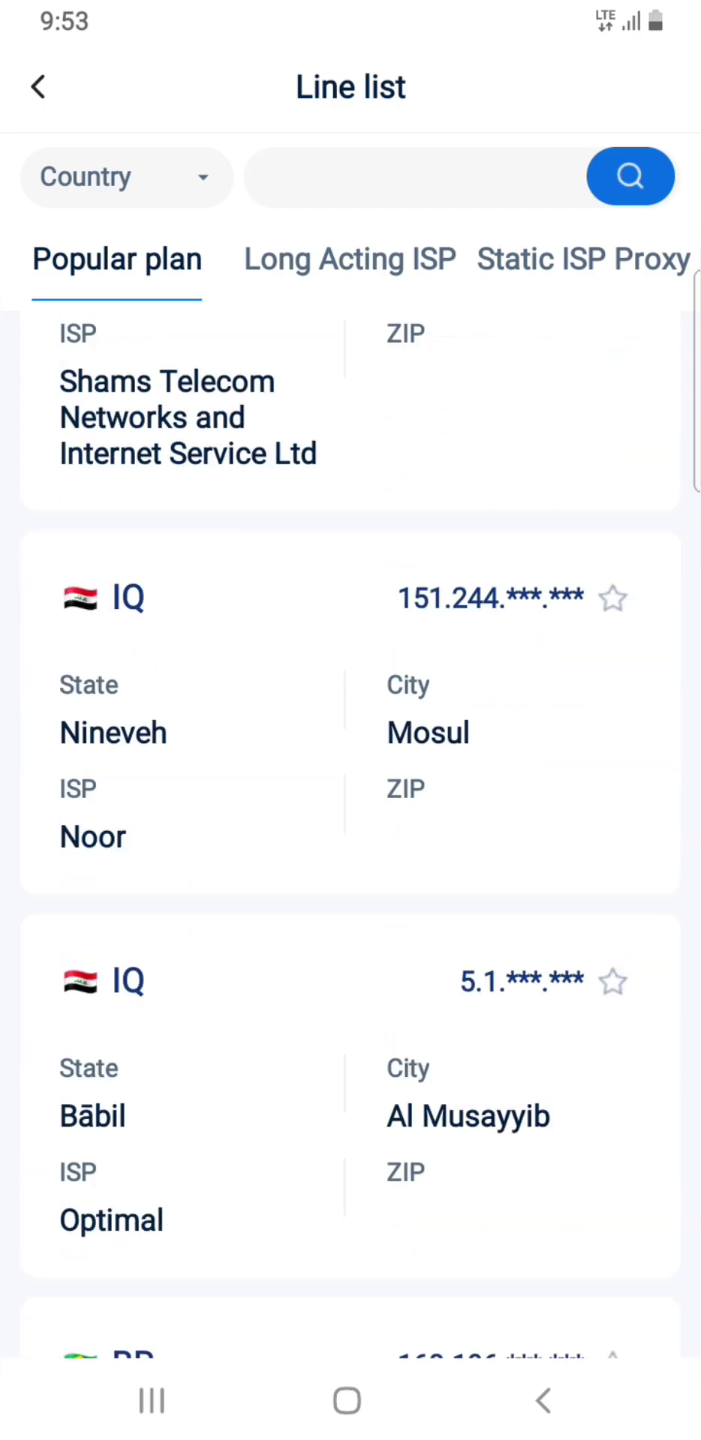
scroll(350, 825, "up", 15)
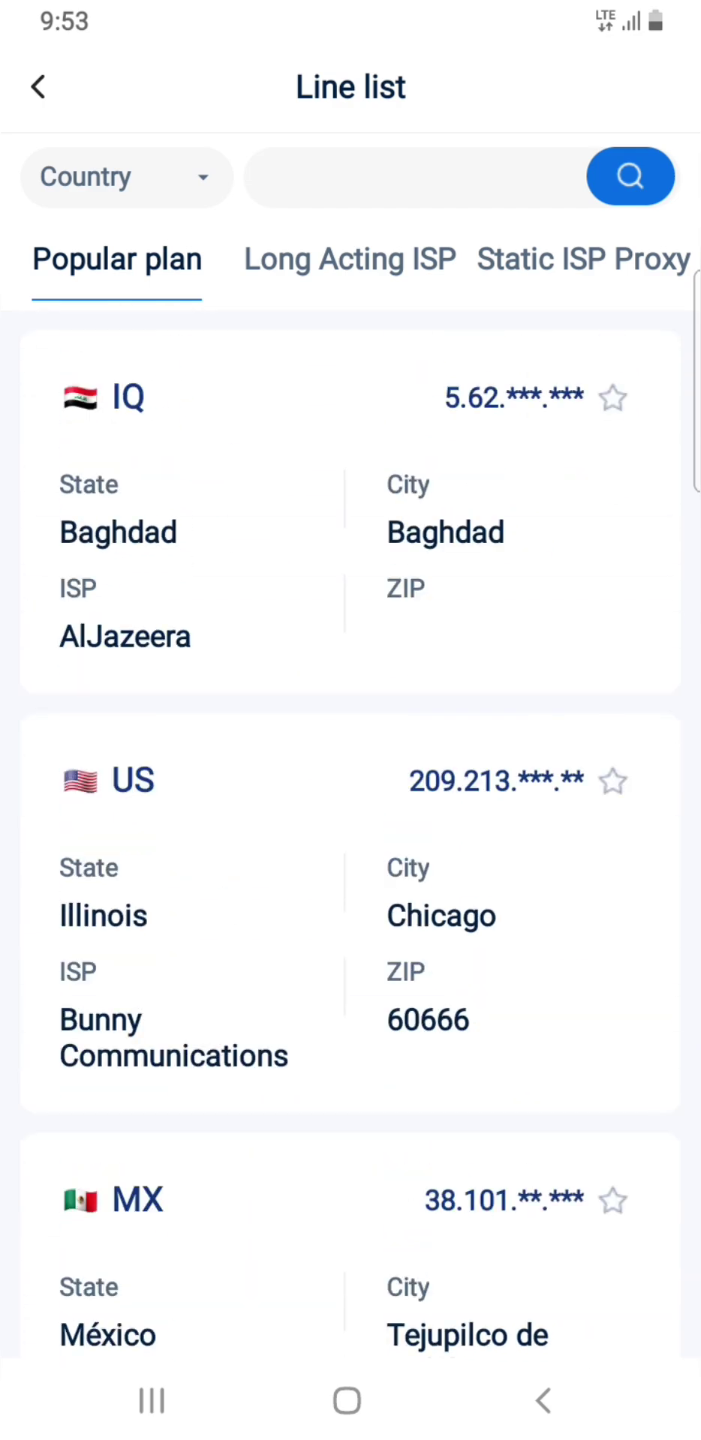
left_click(126, 177)
left_click(123, 371)
Step: Select the US line in Chicago, Illinois from Bunny Communications
scroll(351, 826, "down", 10)
scroll(351, 826, "down", 10)
scroll(351, 825, "down", 10)
scroll(351, 825, "down", 10)
scroll(350, 825, "down", 10)
scroll(350, 825, "down", 10)
scroll(350, 825, "down", 10)
scroll(350, 826, "down", 10)
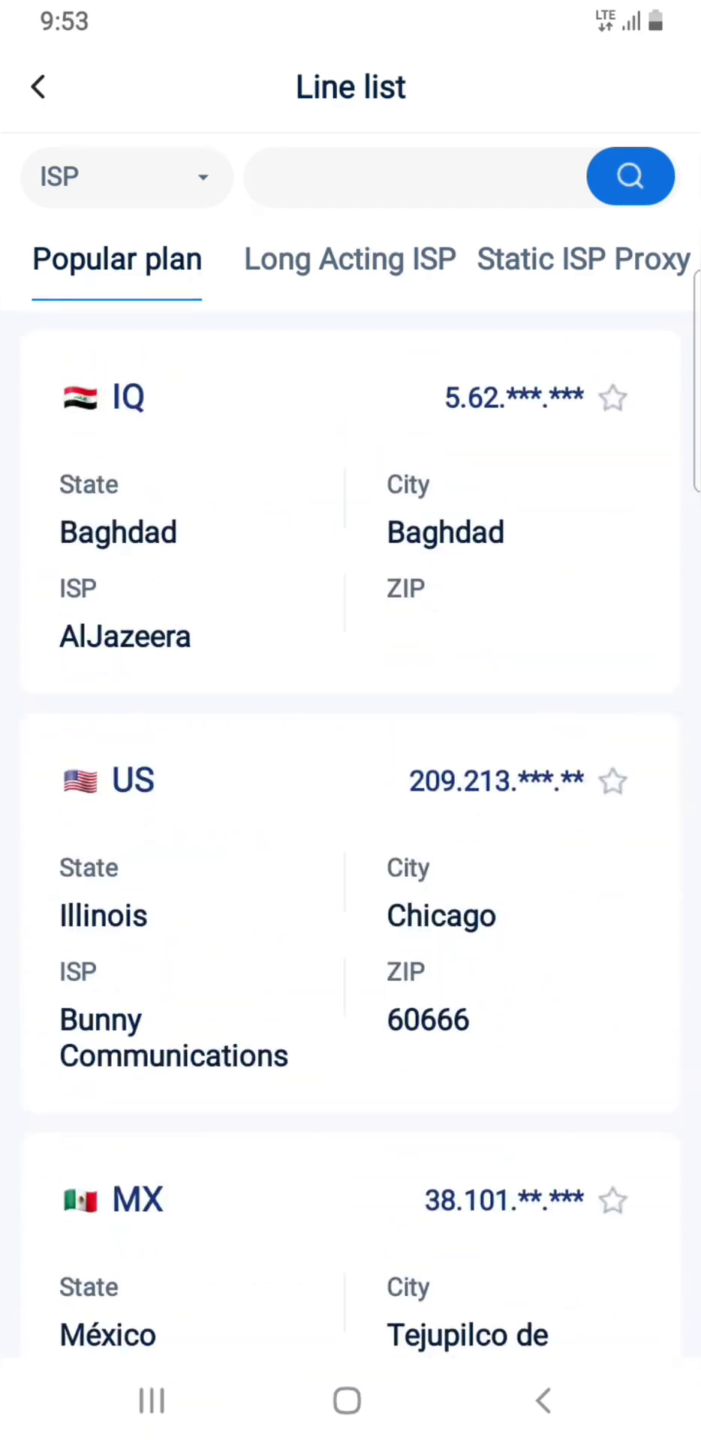
left_click(351, 900)
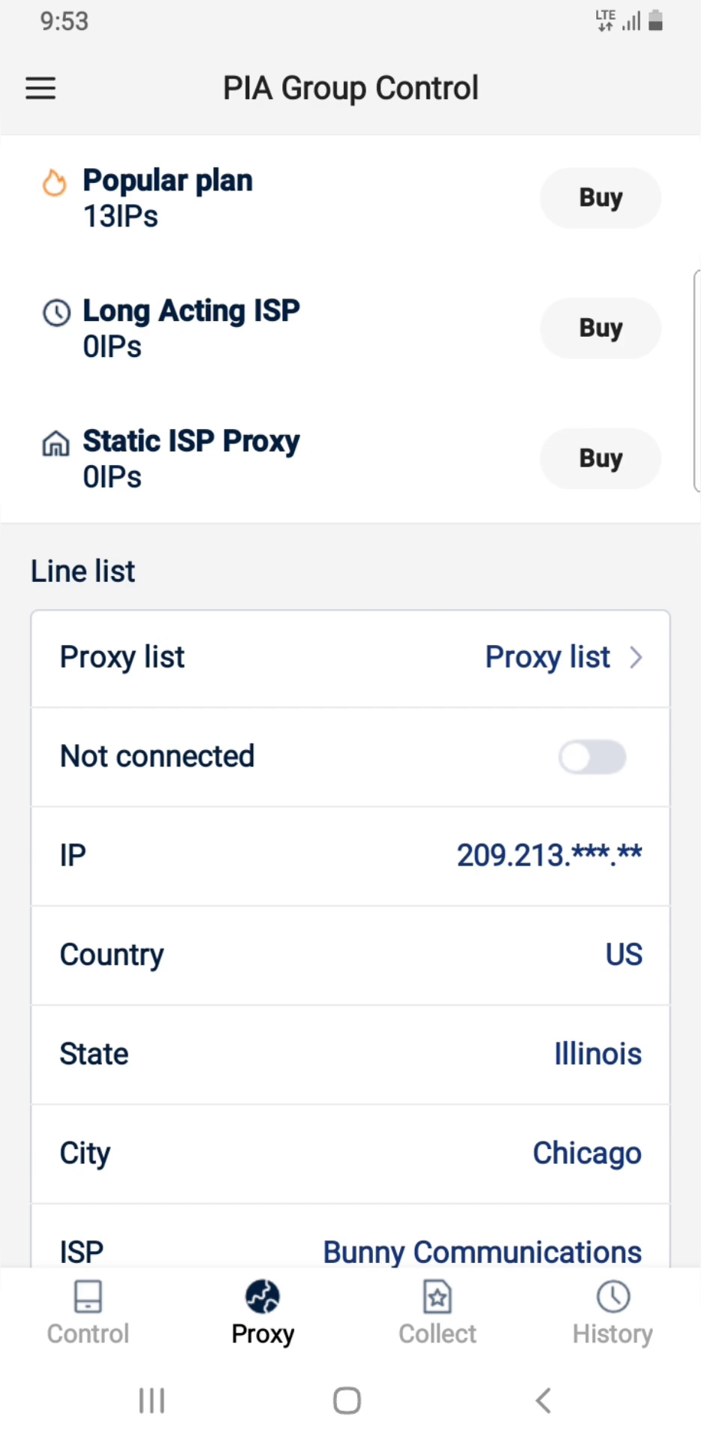
scroll(351, 751, "down", 3)
scroll(350, 703, "up", 3)
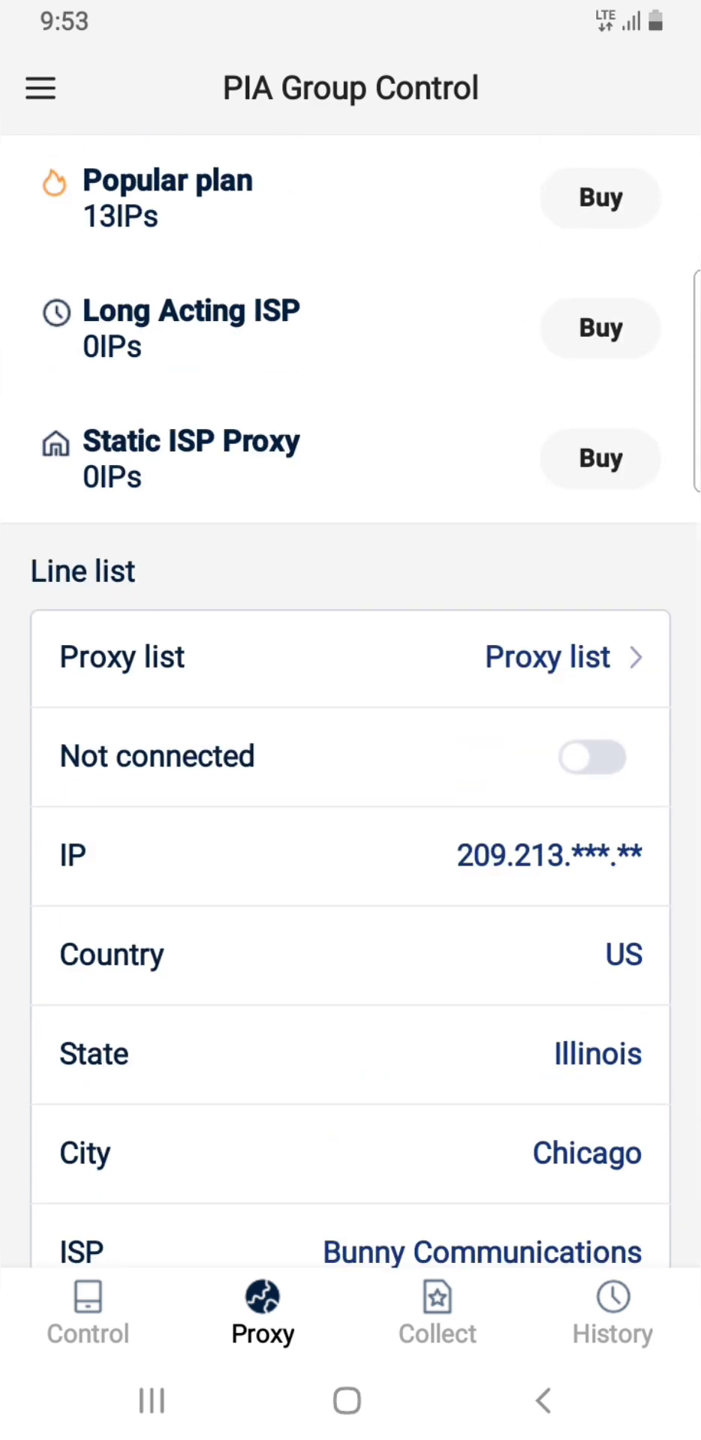